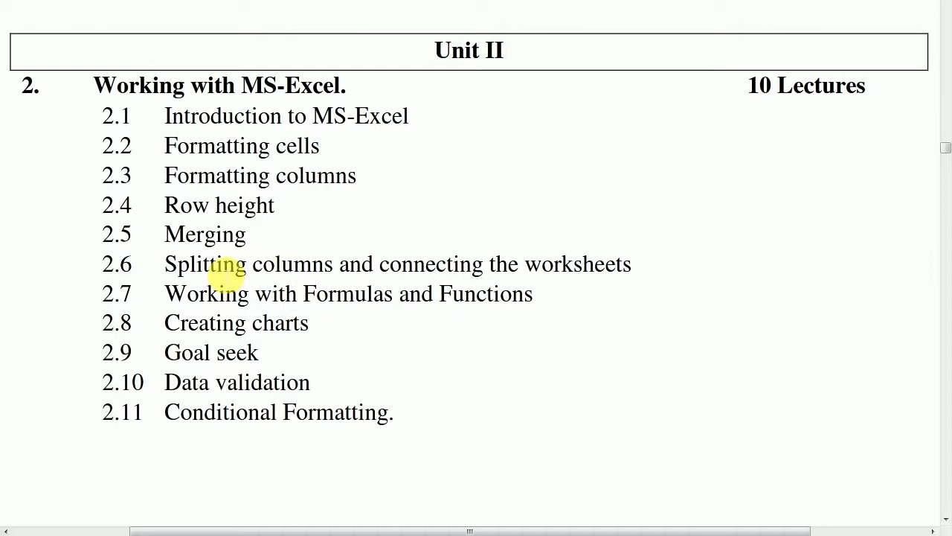
# - Leave the Unit II syllabus PDF and bring up Excel's Book2 on Sheet2
pyautogui.click(226, 276)
pyautogui.click(308, 534)
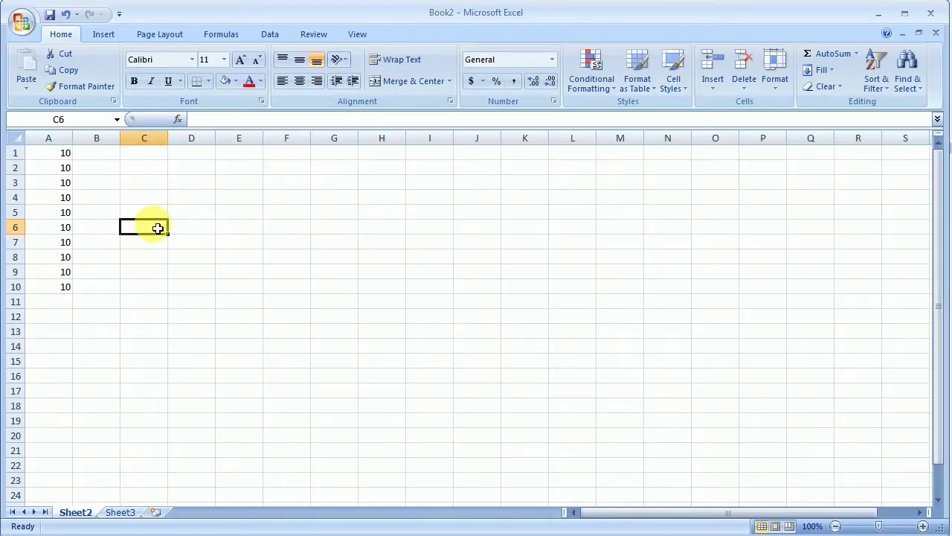
# - On the empty Sheet3, raise cell A1's font size step by step to 48 pt
pyautogui.click(121, 512)
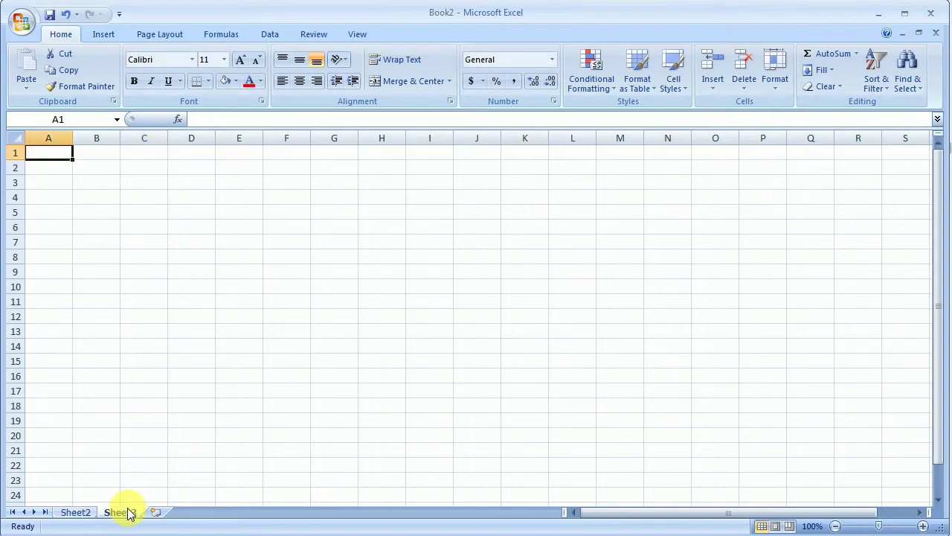
pyautogui.click(244, 60)
pyautogui.click(244, 60)
pyautogui.click(244, 60)
pyautogui.click(244, 59)
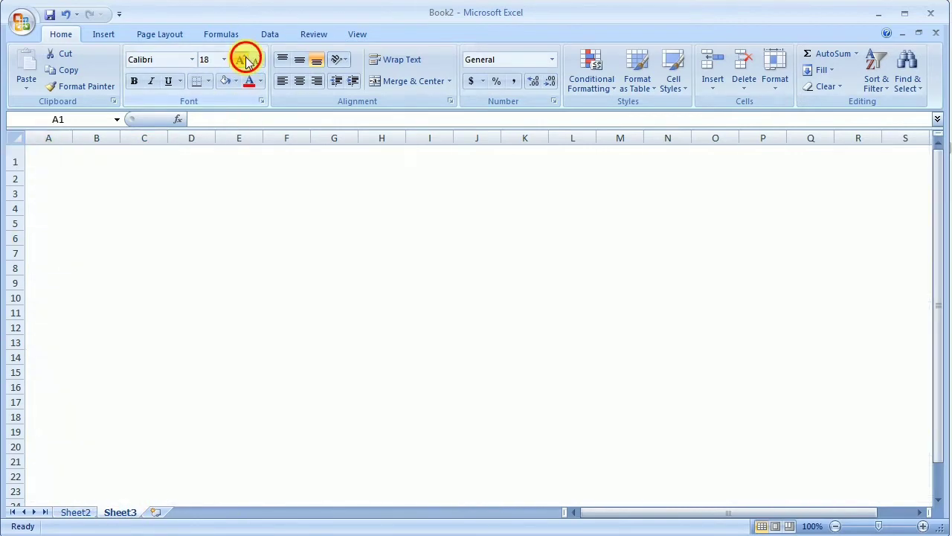
pyautogui.click(245, 59)
pyautogui.click(246, 59)
pyautogui.click(245, 59)
pyautogui.click(246, 59)
pyautogui.click(245, 60)
pyautogui.doubleClick(245, 60)
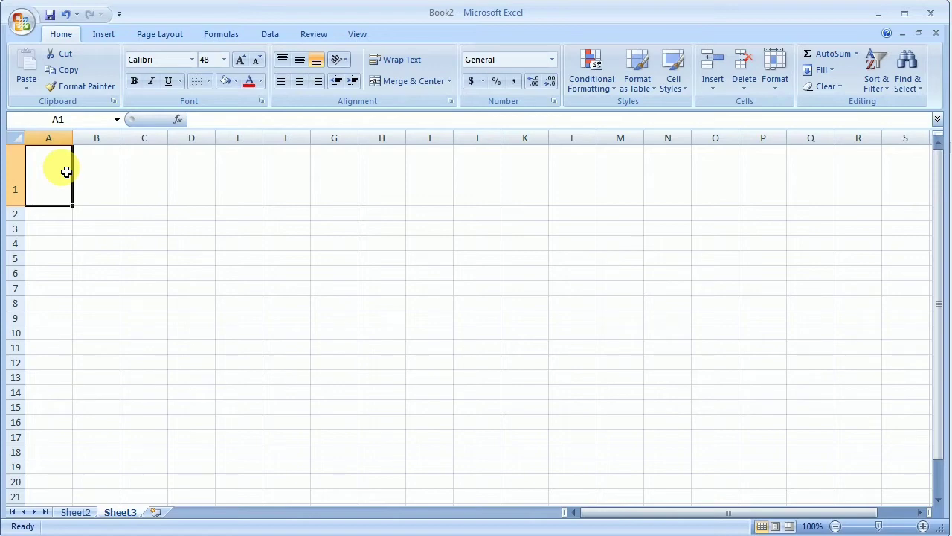
pyautogui.click(358, 35)
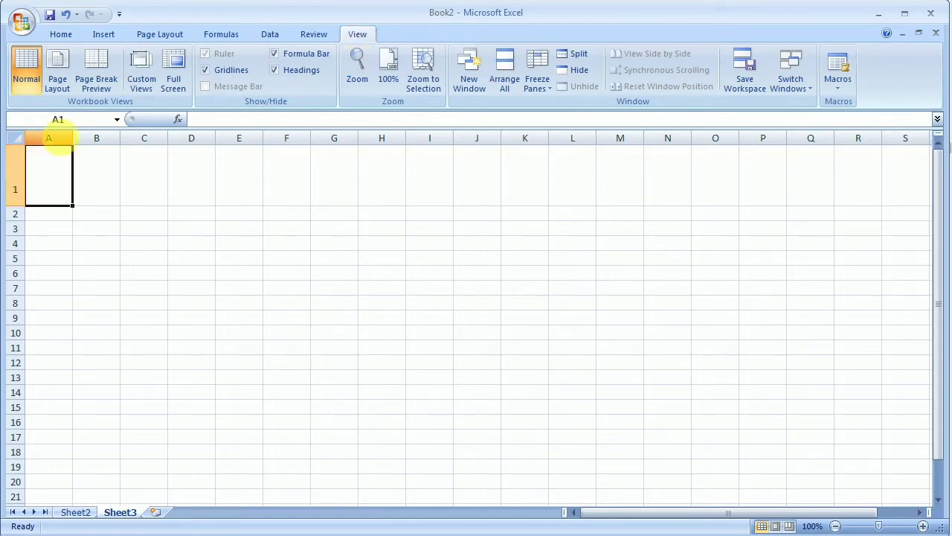
# - Select column A and split Sheet3 into four panes from the View tab
pyautogui.click(72, 147)
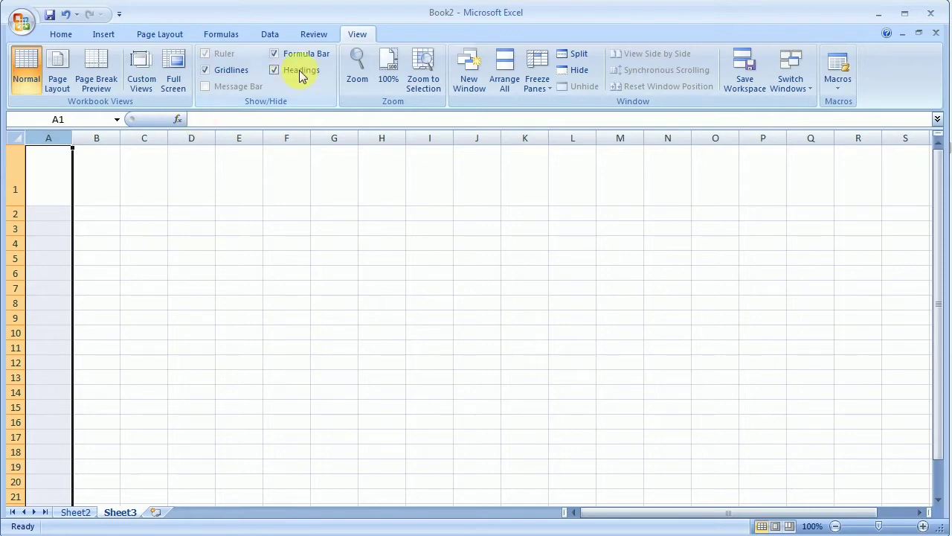
pyautogui.click(356, 37)
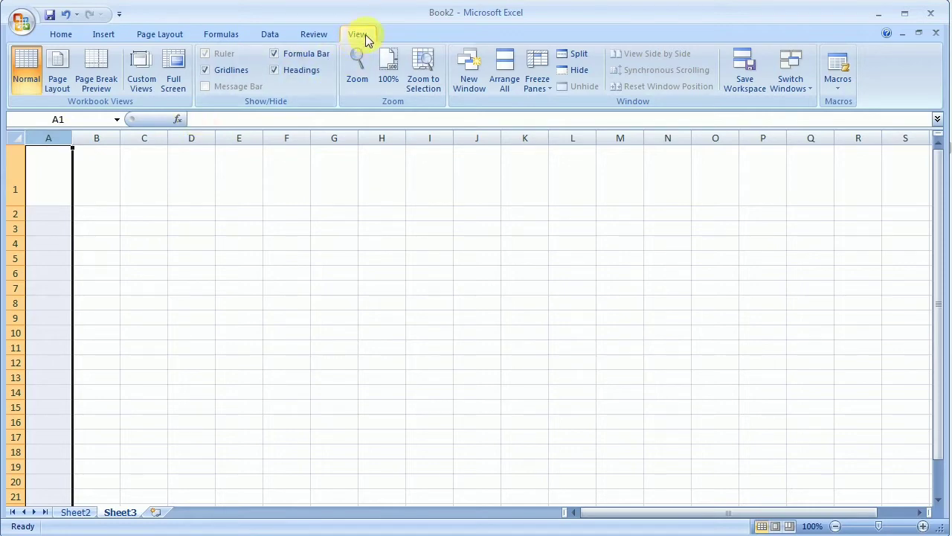
pyautogui.click(585, 57)
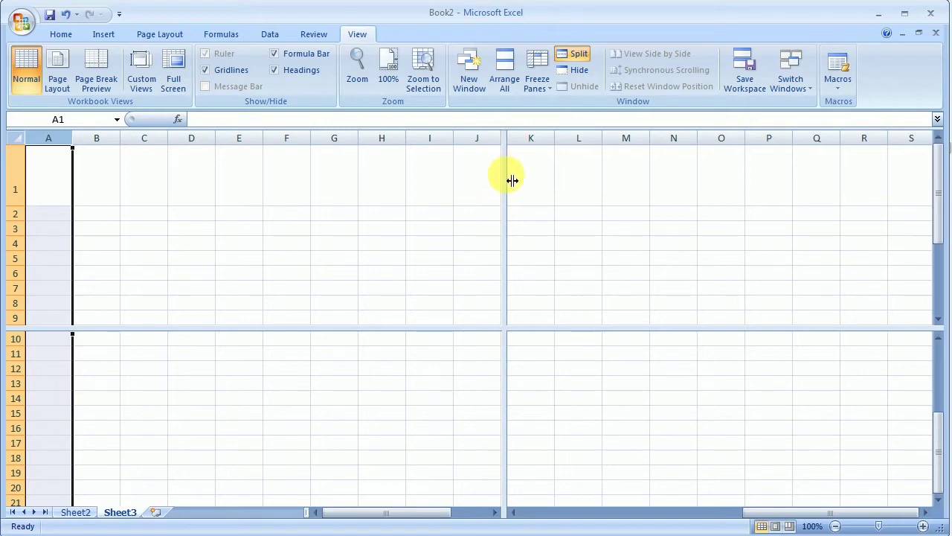
# - Drag the vertical split to show through column L, selecting K1 and L1 in each pane
pyautogui.moveTo(512, 180); pyautogui.dragTo(520, 179)
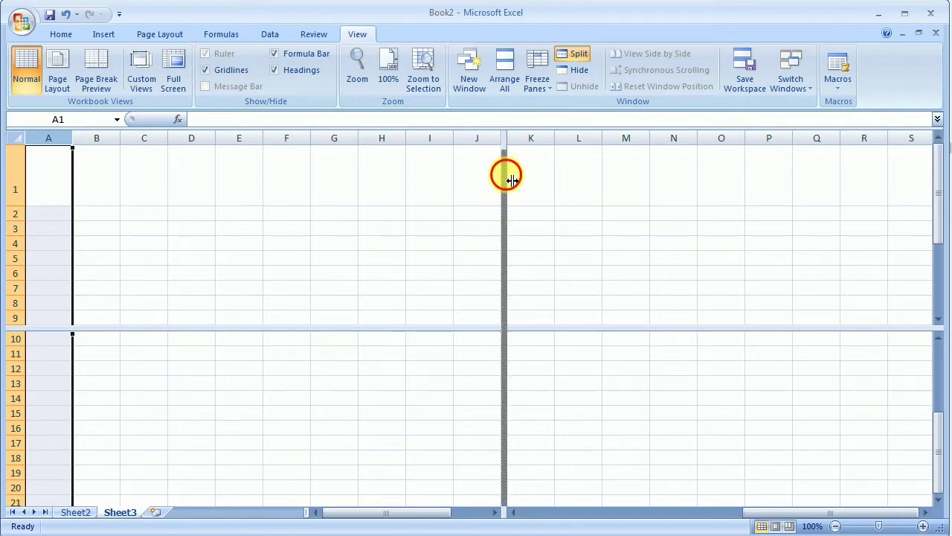
pyautogui.click(531, 179)
pyautogui.click(578, 179)
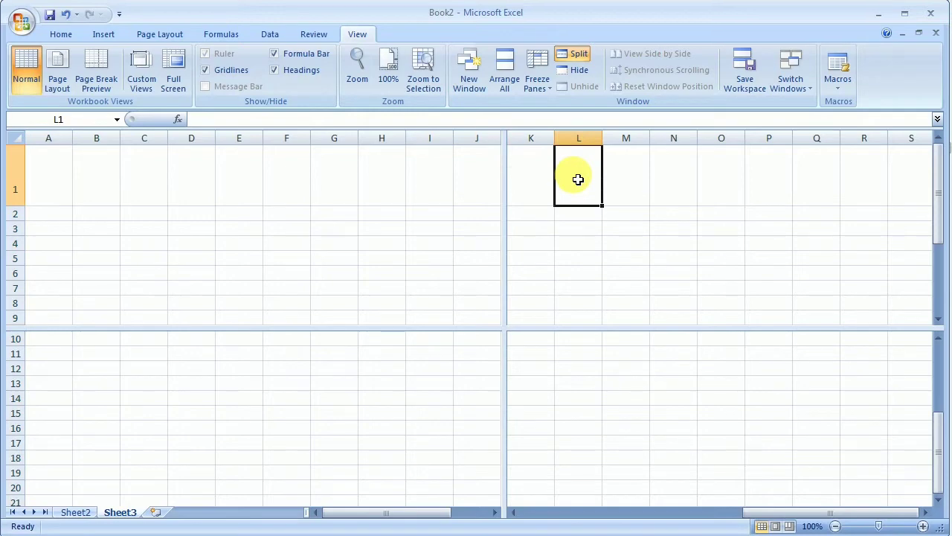
pyautogui.moveTo(509, 184); pyautogui.dragTo(575, 183)
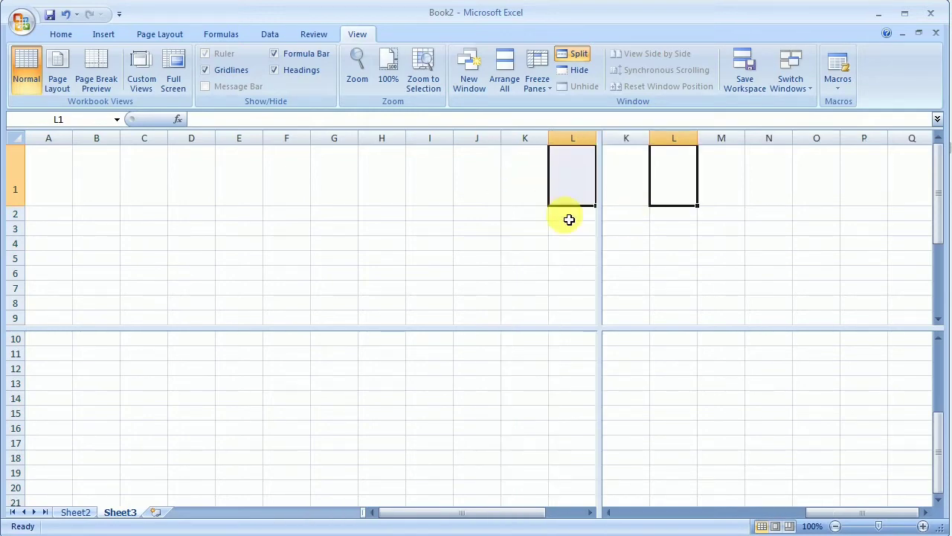
pyautogui.click(535, 196)
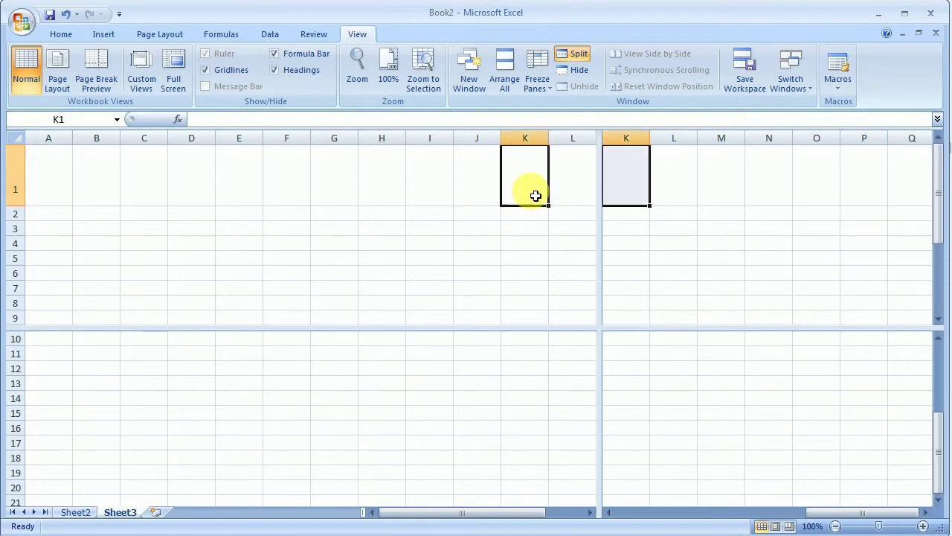
pyautogui.click(588, 186)
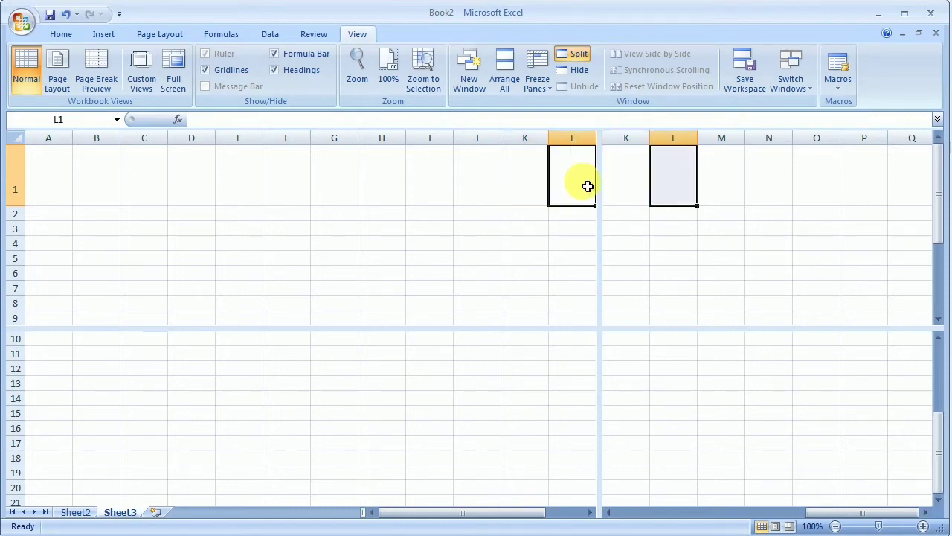
pyautogui.click(531, 177)
pyautogui.click(576, 181)
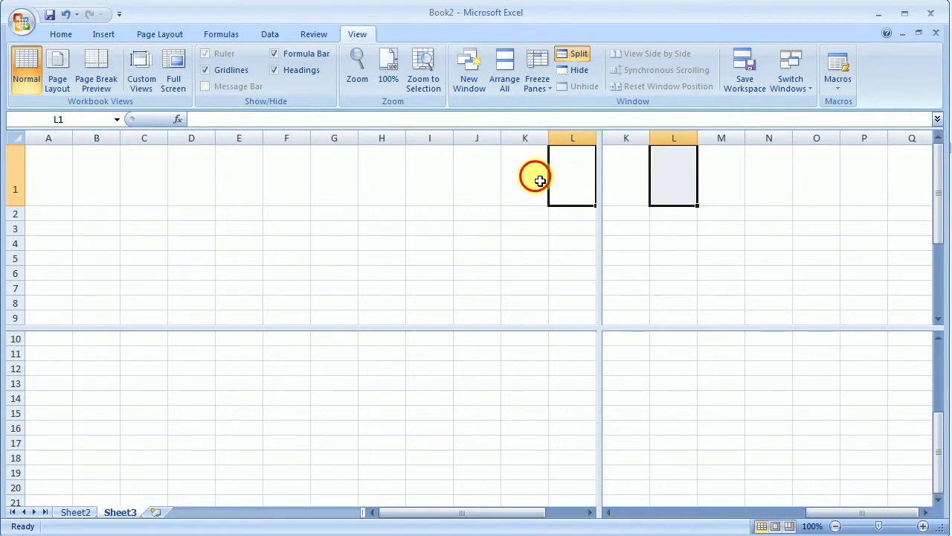
pyautogui.click(540, 181)
pyautogui.click(581, 178)
pyautogui.click(625, 178)
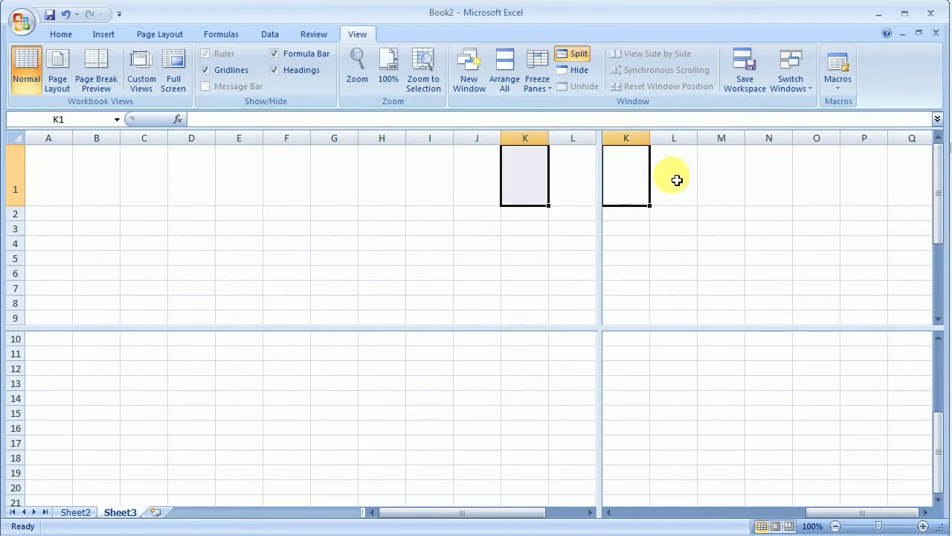
pyautogui.click(676, 179)
pyautogui.click(539, 176)
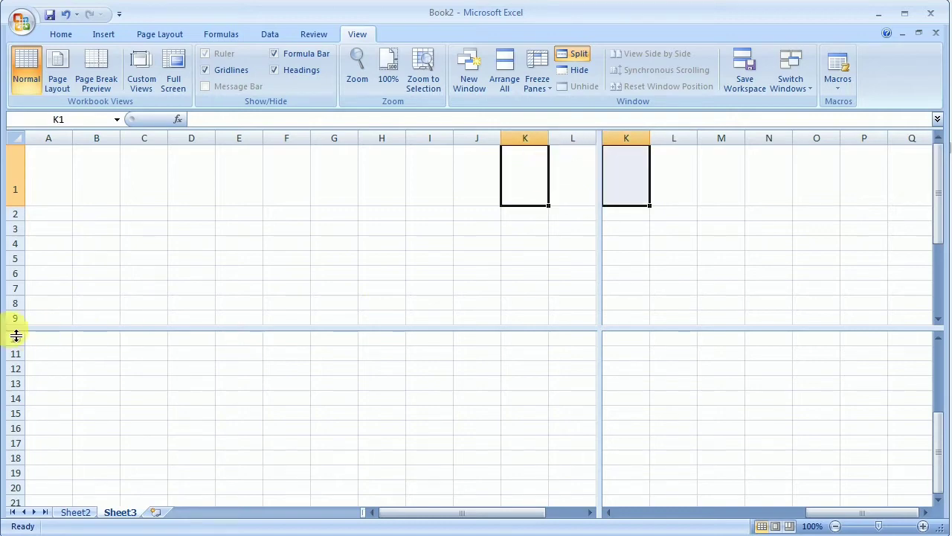
# - Move the horizontal split below row 11, select rows 11 and 10, then remove the split
pyautogui.moveTo(17, 335); pyautogui.dragTo(18, 367)
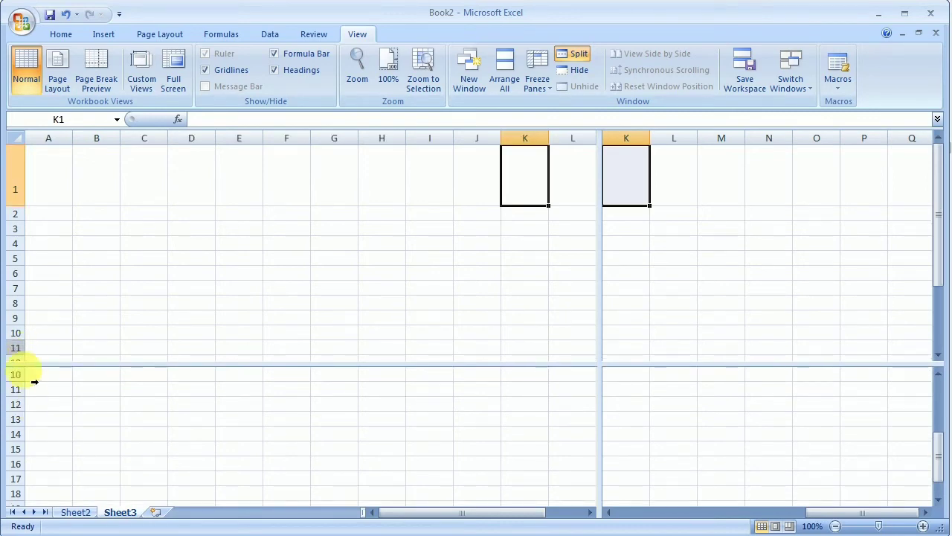
pyautogui.moveTo(26, 340); pyautogui.dragTo(26, 342)
pyautogui.click(21, 347)
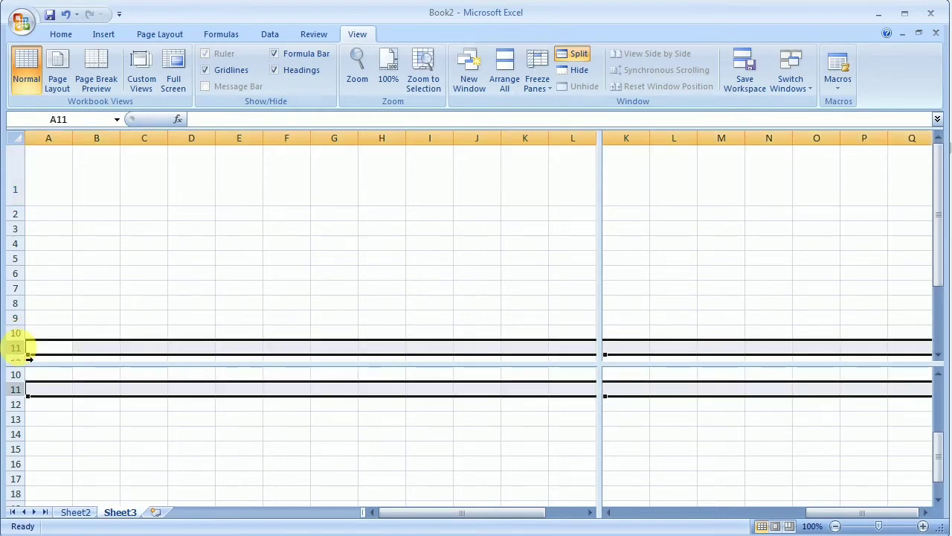
pyautogui.click(16, 374)
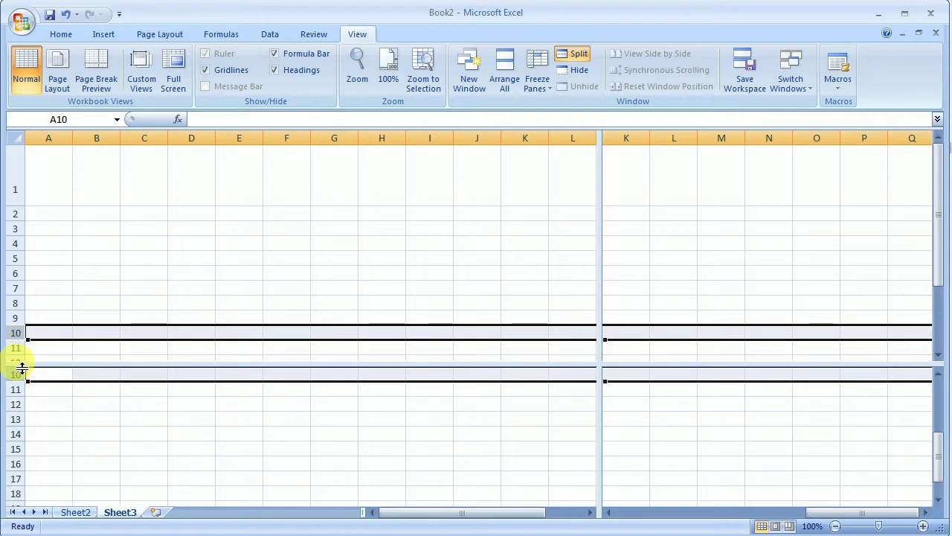
pyautogui.click(578, 56)
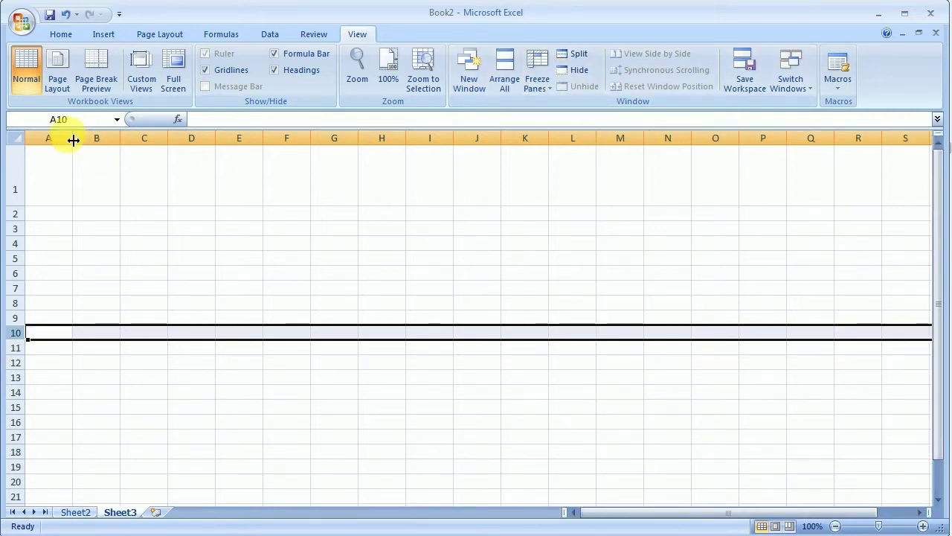
pyautogui.moveTo(72, 138); pyautogui.dragTo(59, 138)
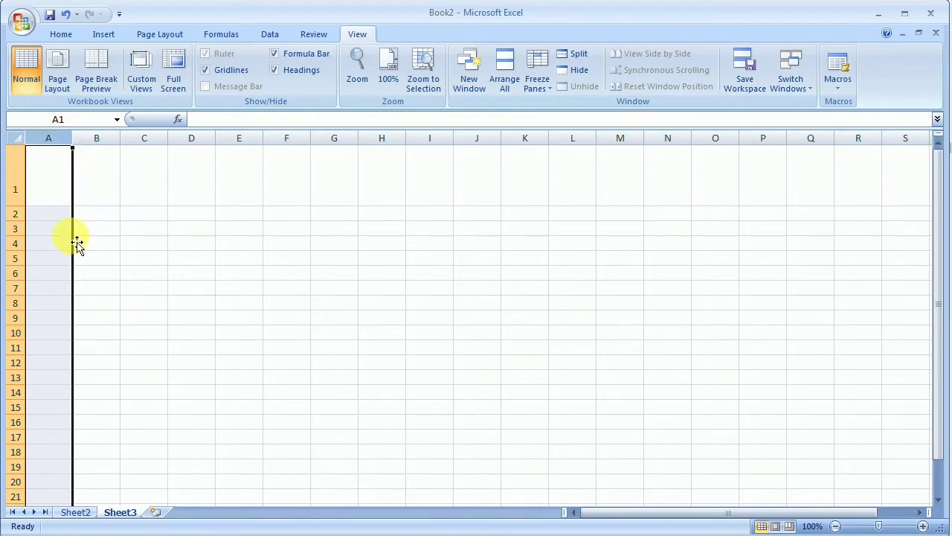
# - Enter 'shri ram', 'shri krishn' and 'shri sham' in A1:A3 and select the three cells
pyautogui.click(61, 196)
pyautogui.doubleClick(61, 196)
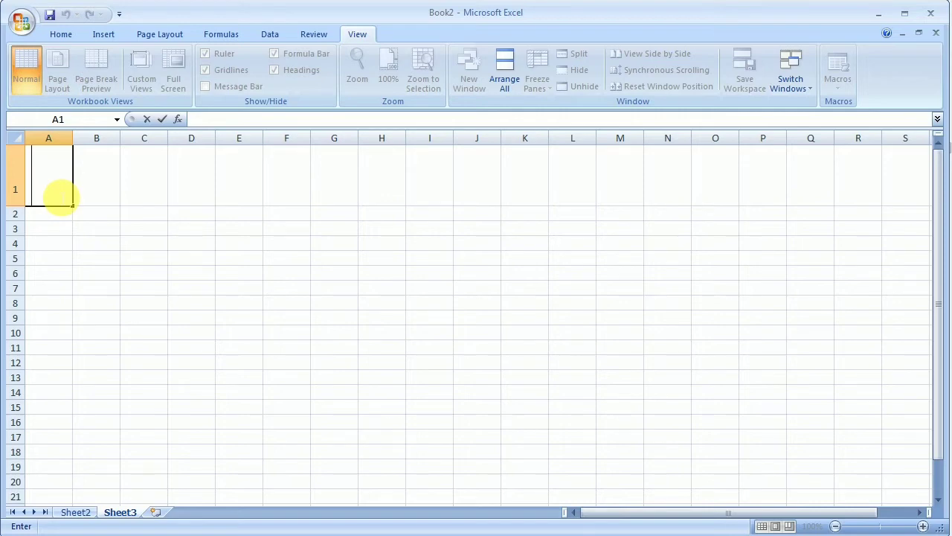
pyautogui.write('s')
pyautogui.write('hri ra')
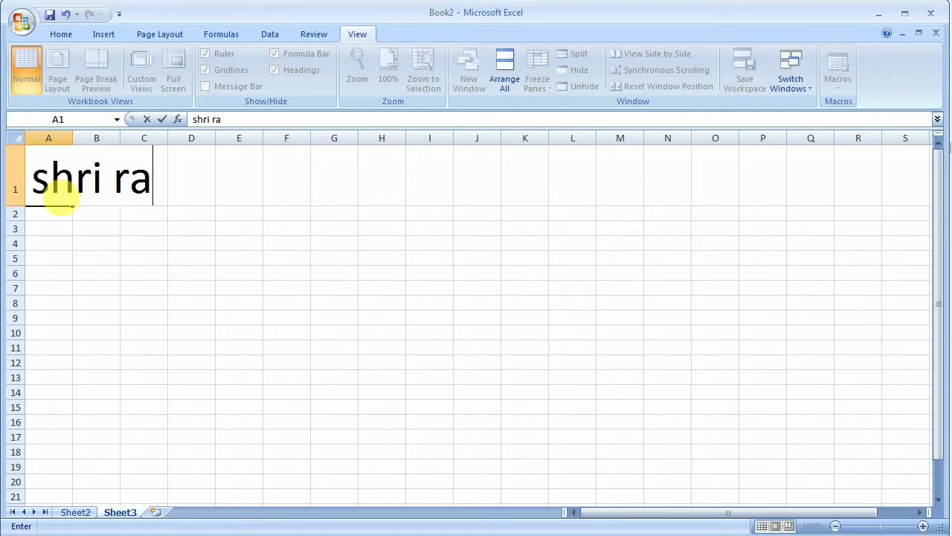
pyautogui.write('m')
pyautogui.press('Return')
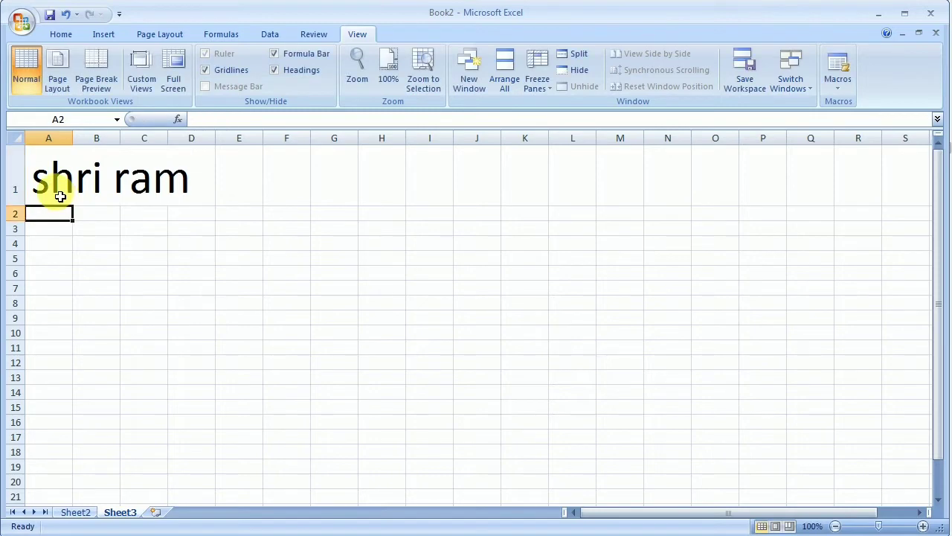
pyautogui.write('shri ')
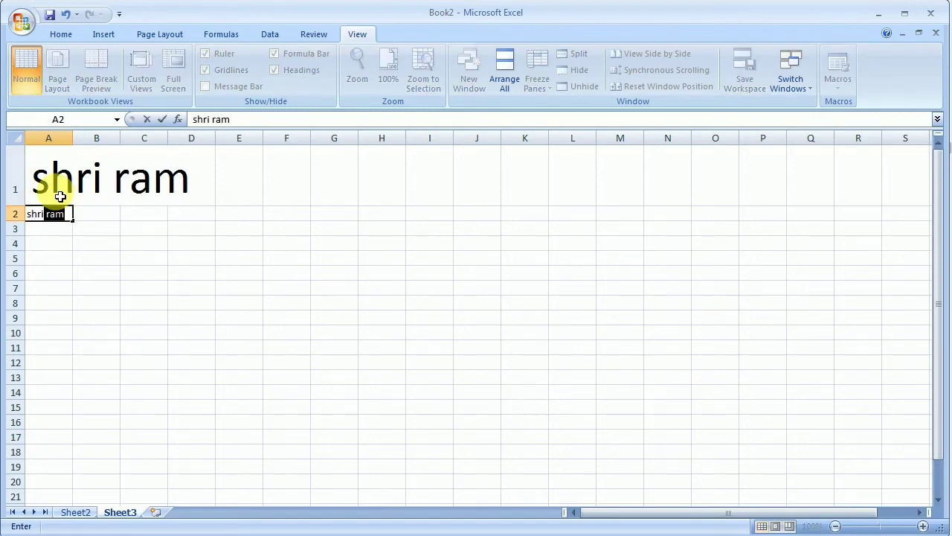
pyautogui.write('k')
pyautogui.write('rishn')
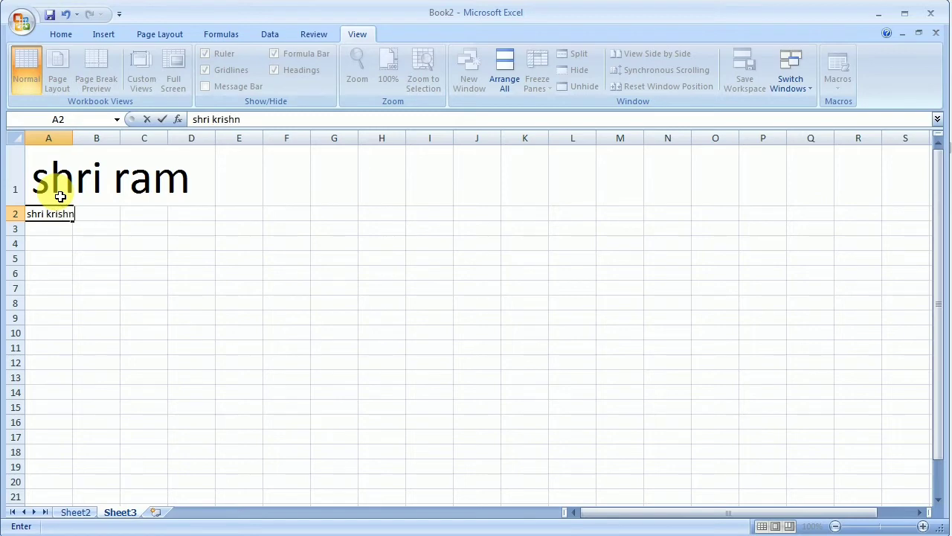
pyautogui.press('Return')
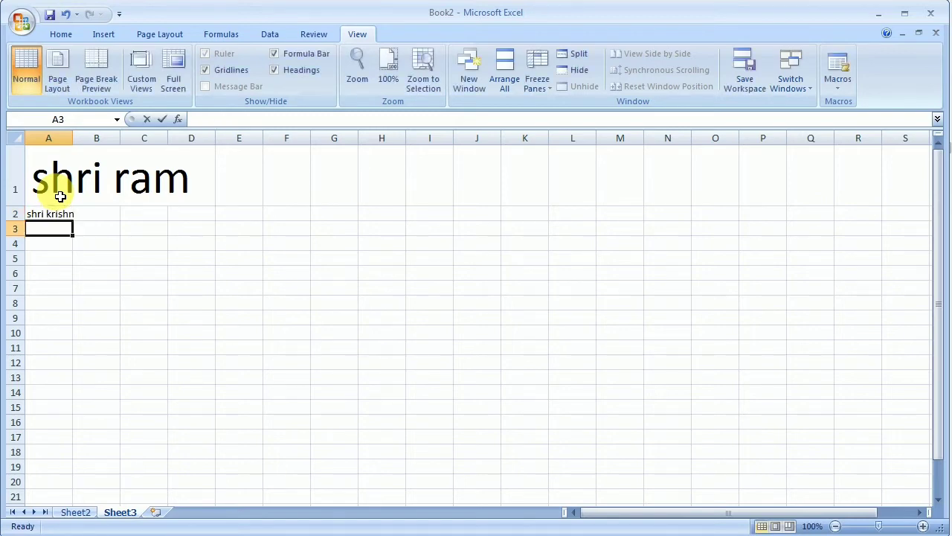
pyautogui.write('shri sh')
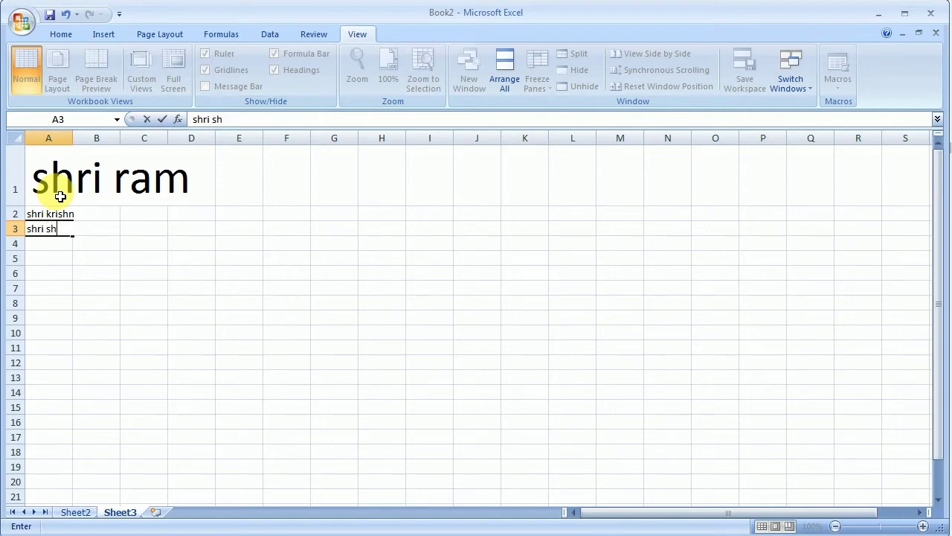
pyautogui.write('am')
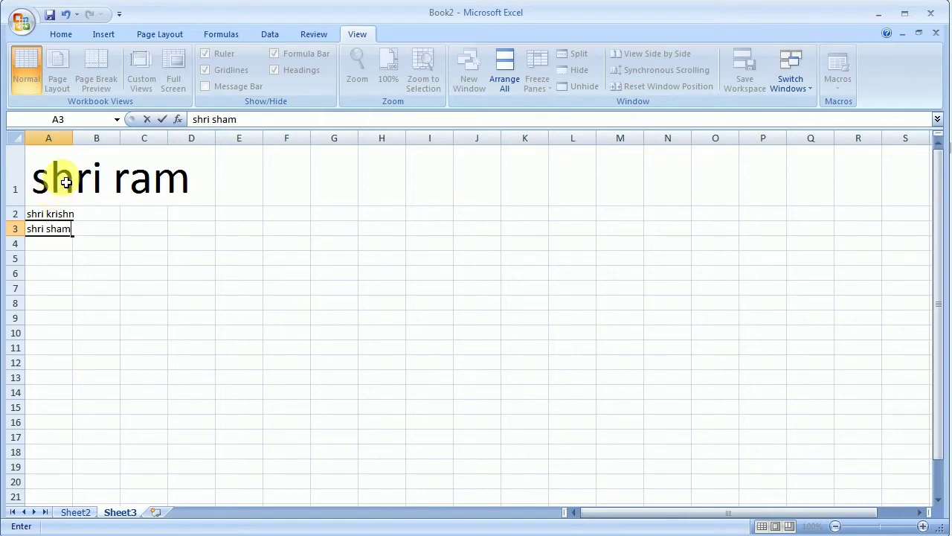
pyautogui.moveTo(61, 182); pyautogui.dragTo(69, 229)
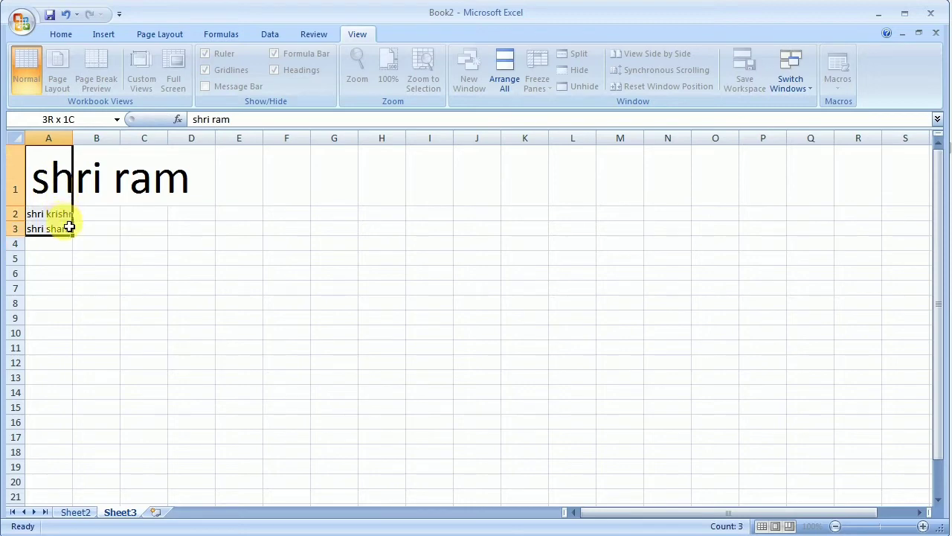
# - Set A1:A3 to 72-point font and AutoFit column A to the longest name
pyautogui.click(62, 35)
pyautogui.click(241, 59)
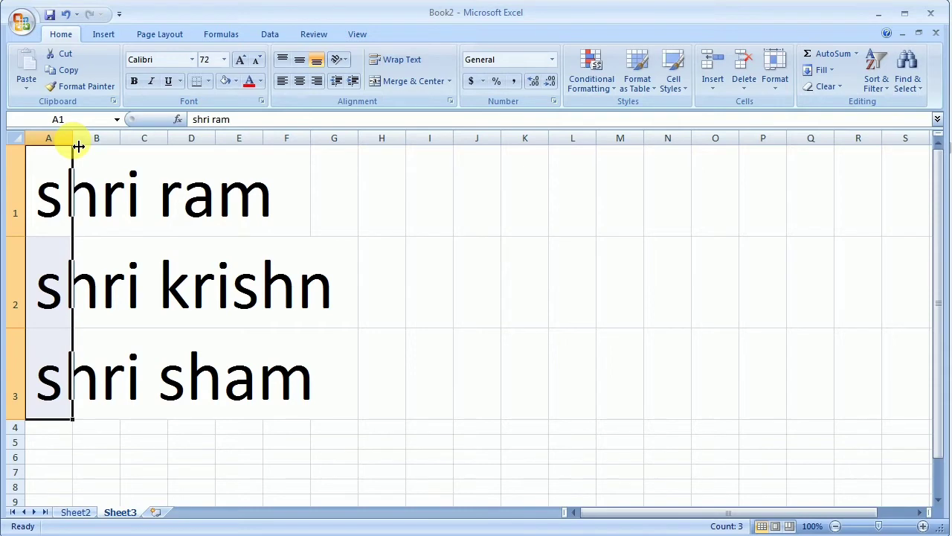
pyautogui.doubleClick(78, 147)
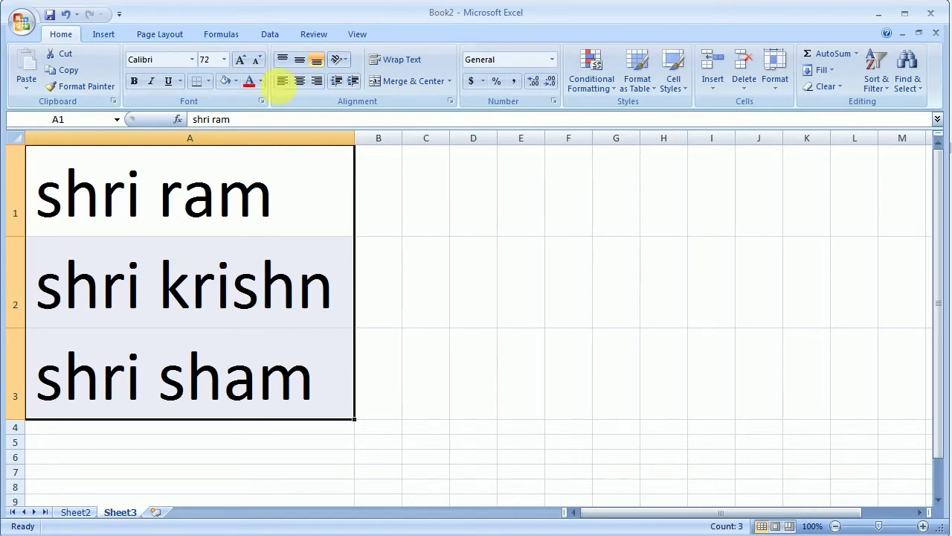
pyautogui.click(272, 37)
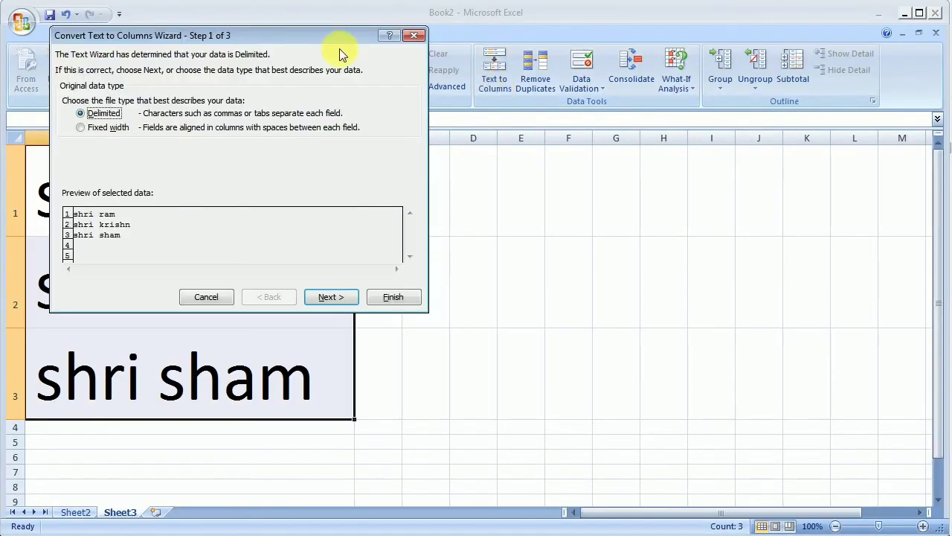
# - Finish the Delimited Text to Columns wizard, splitting at the space so ram, krishn, sham land in column B
pyautogui.moveTo(297, 36); pyautogui.dragTo(612, 123)
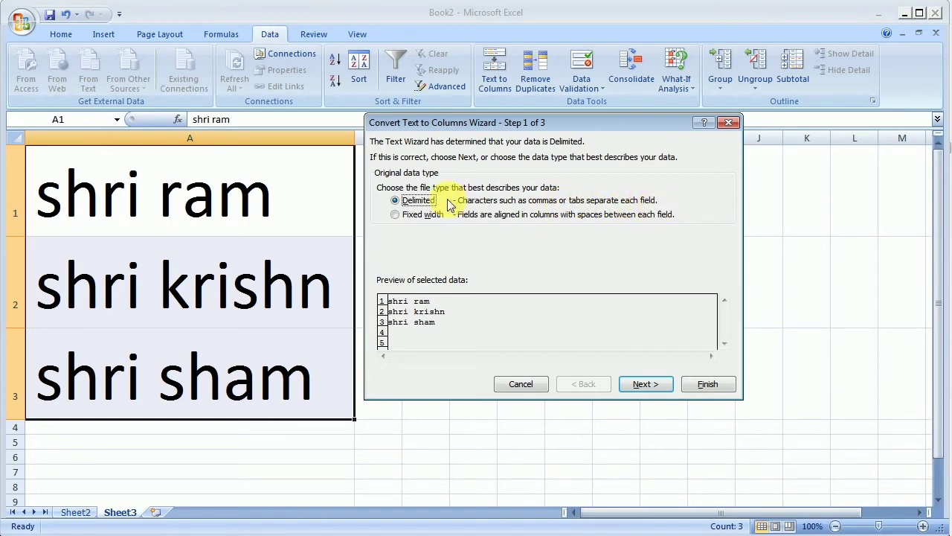
pyautogui.click(665, 386)
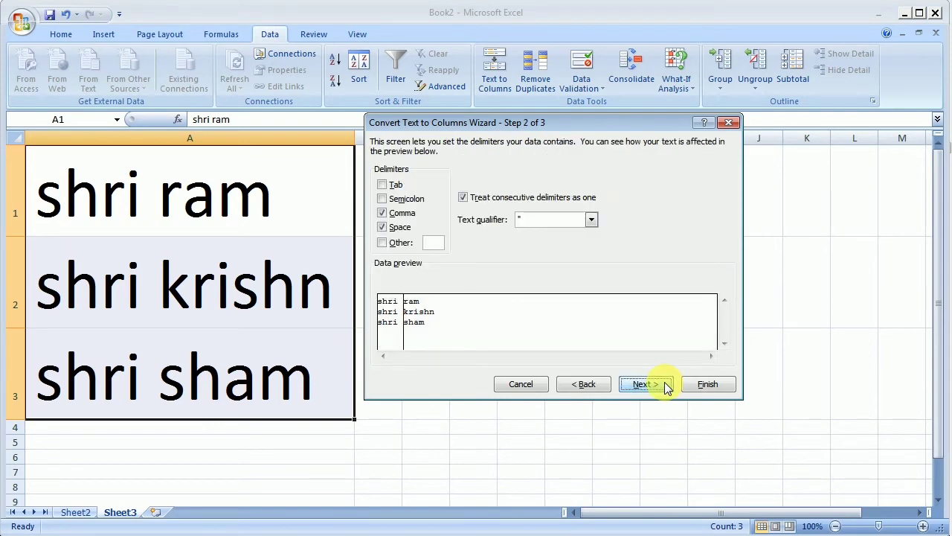
pyautogui.click(389, 186)
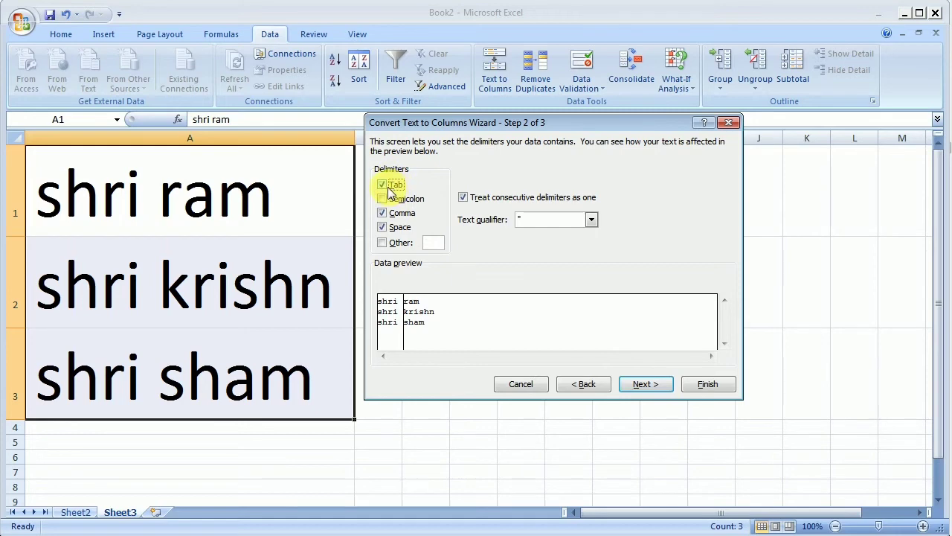
pyautogui.click(389, 187)
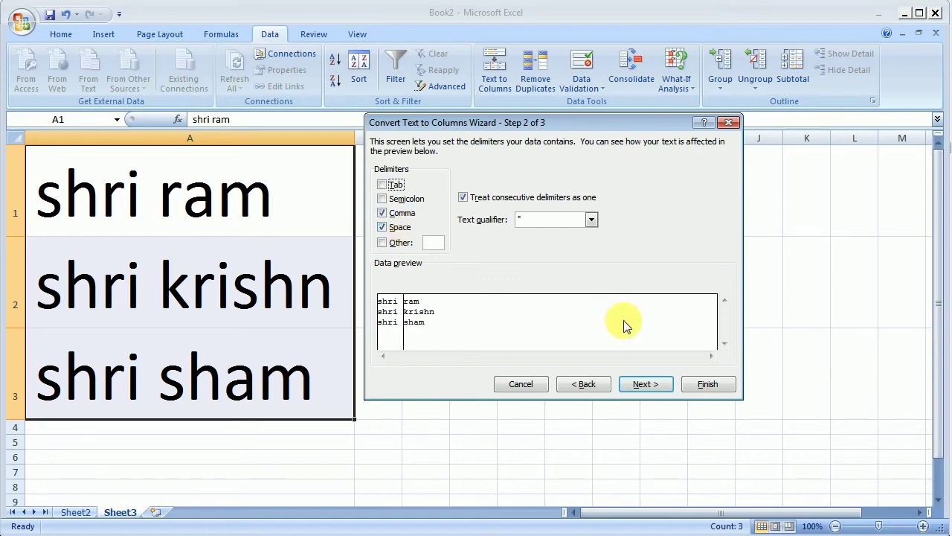
pyautogui.click(664, 384)
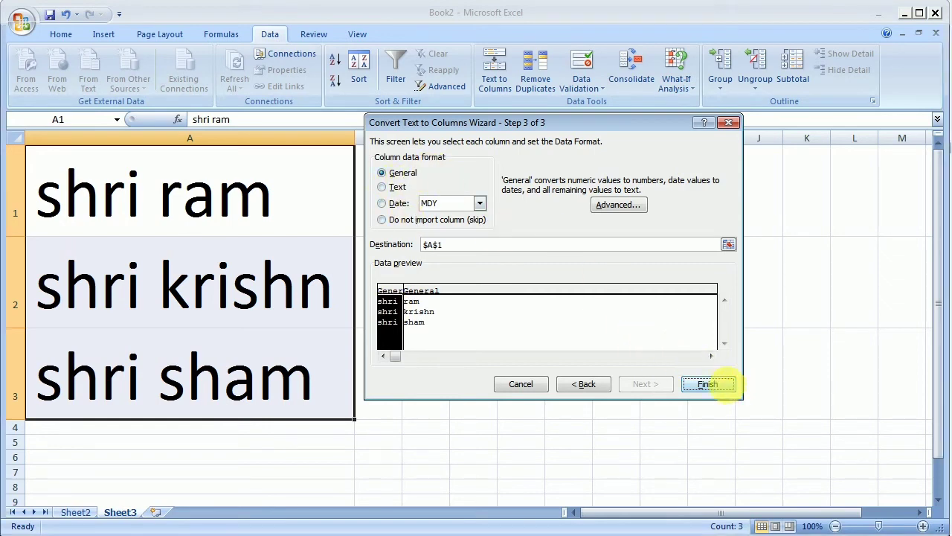
pyautogui.click(708, 384)
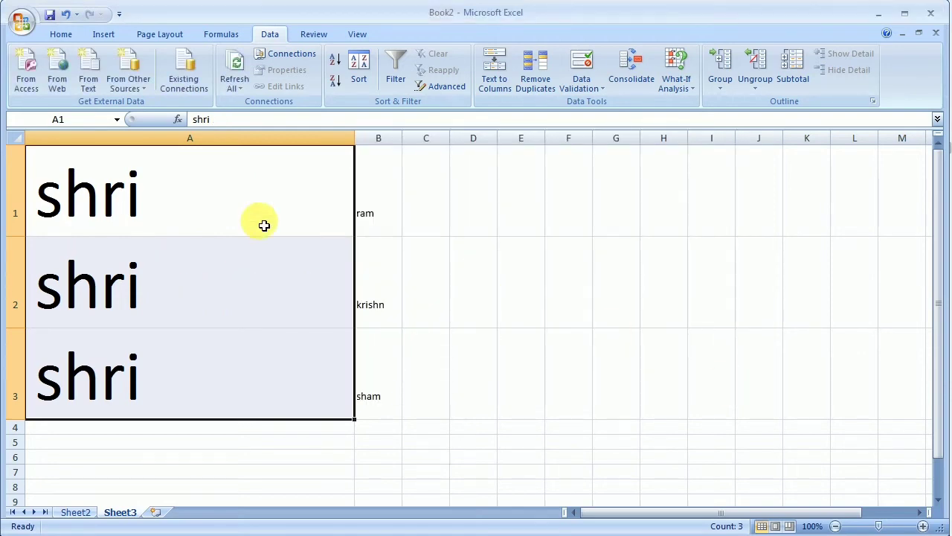
# - Select ram, krishn and sham in column B and enlarge sham's font to 14 and beyond
pyautogui.moveTo(376, 179); pyautogui.dragTo(385, 383)
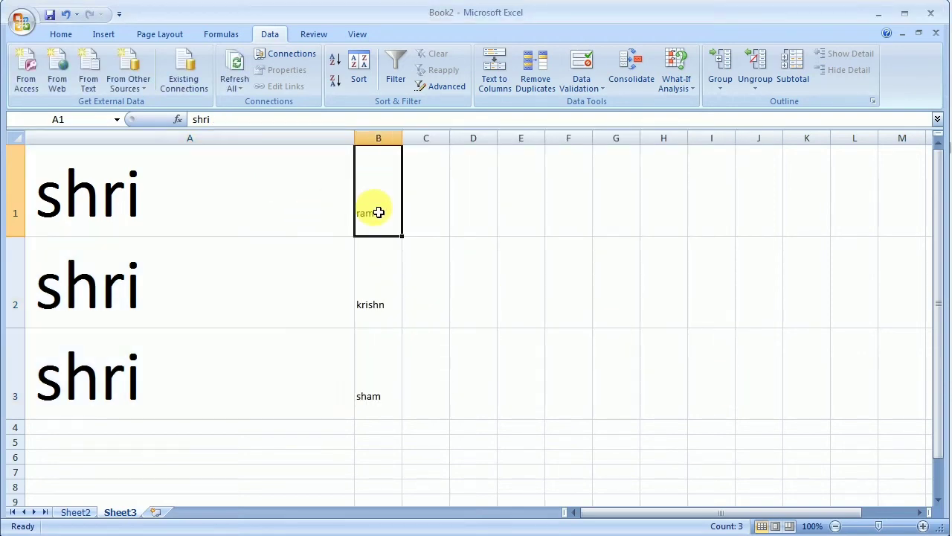
pyautogui.click(382, 372)
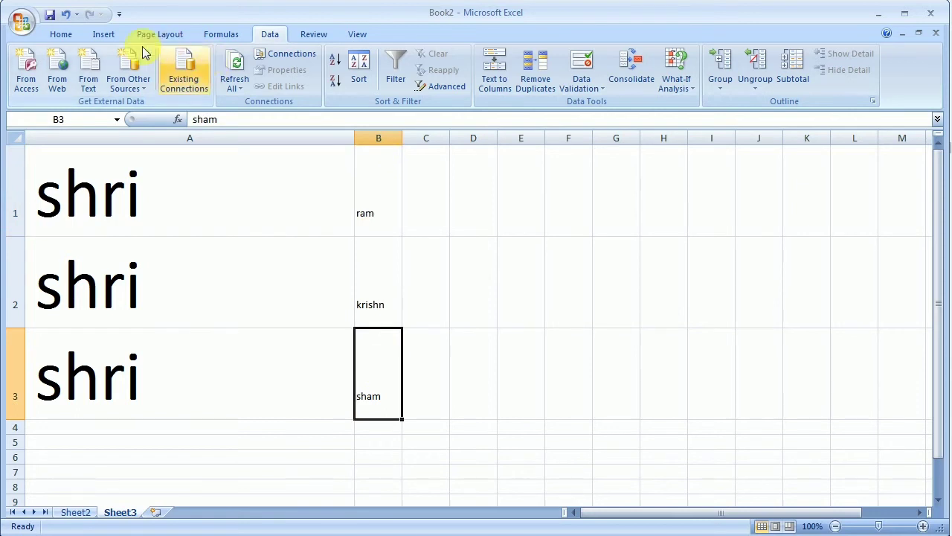
pyautogui.click(63, 34)
pyautogui.click(241, 62)
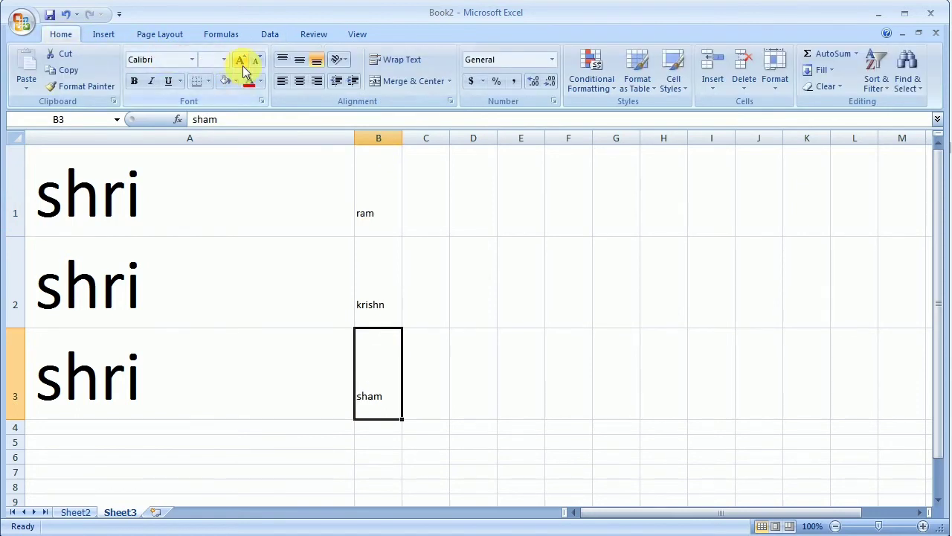
pyautogui.click(243, 66)
pyautogui.moveTo(384, 171); pyautogui.dragTo(387, 374)
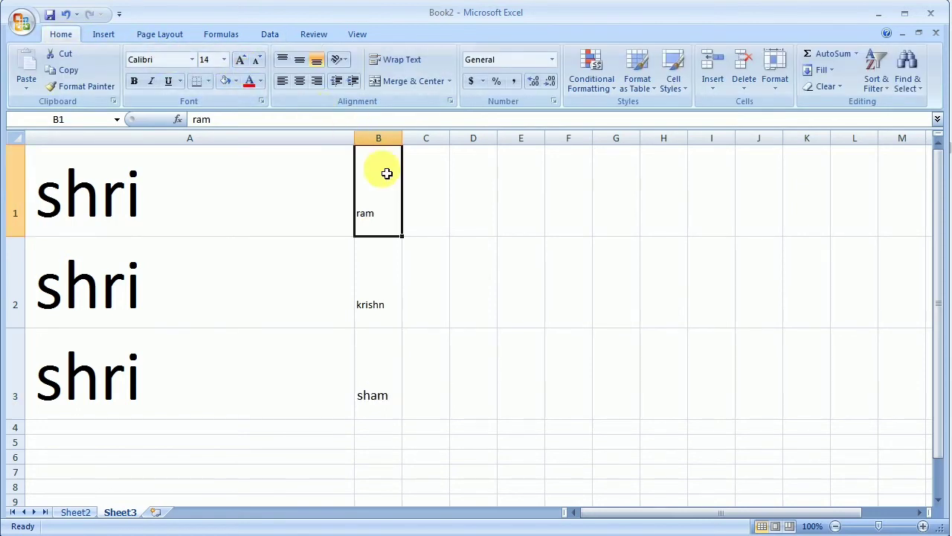
pyautogui.click(387, 373)
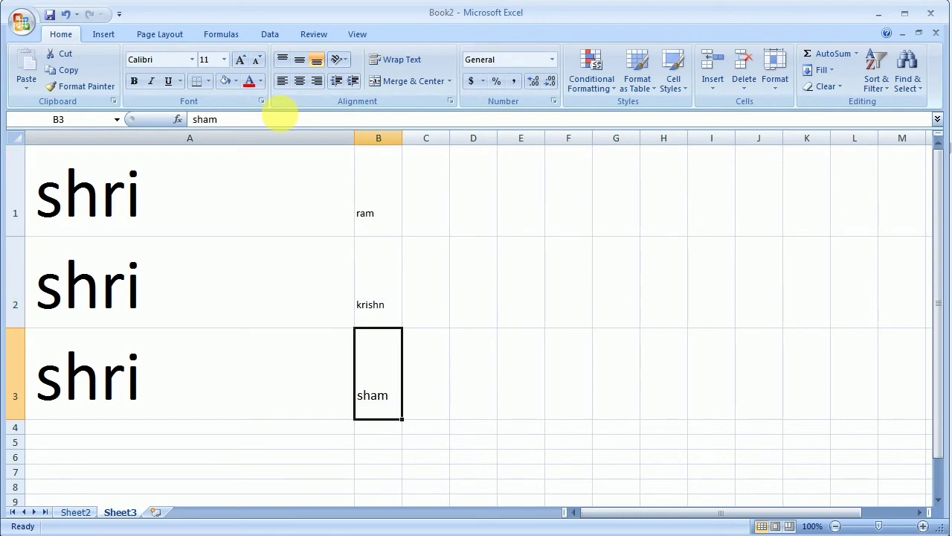
pyautogui.click(243, 63)
pyautogui.click(244, 63)
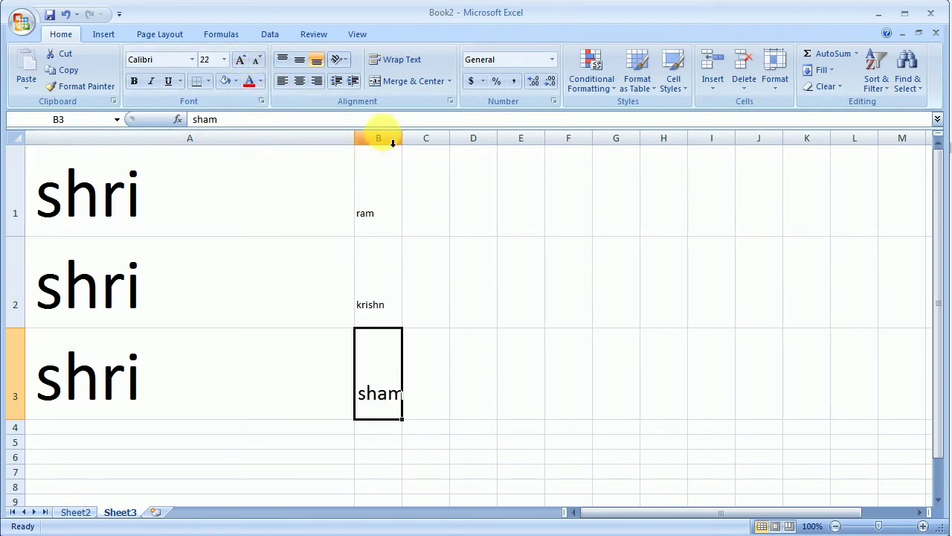
# - Enlarge all of column B's font to match column A and AutoFit its width
pyautogui.click(382, 136)
pyautogui.click(241, 61)
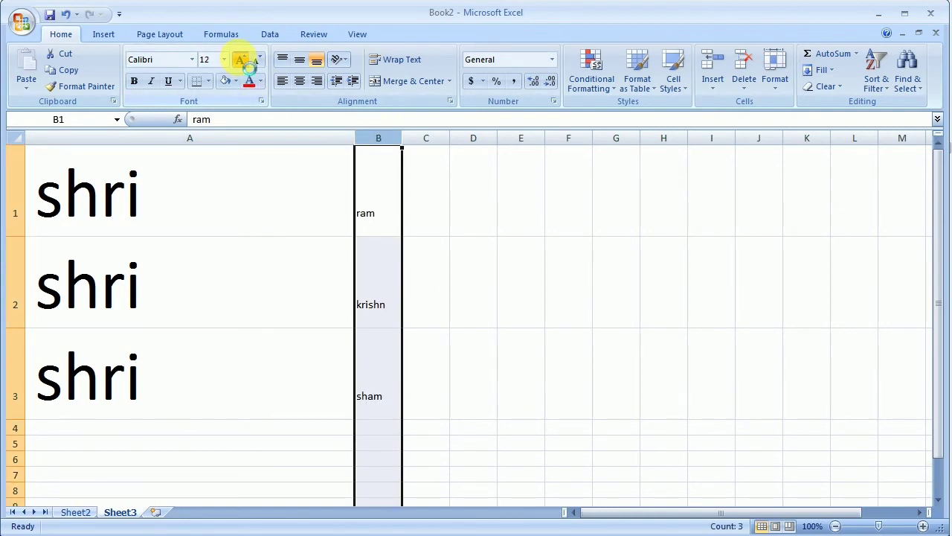
pyautogui.click(241, 61)
pyautogui.click(241, 61)
pyautogui.click(241, 61)
pyautogui.click(241, 61)
pyautogui.click(241, 61)
pyautogui.click(241, 61)
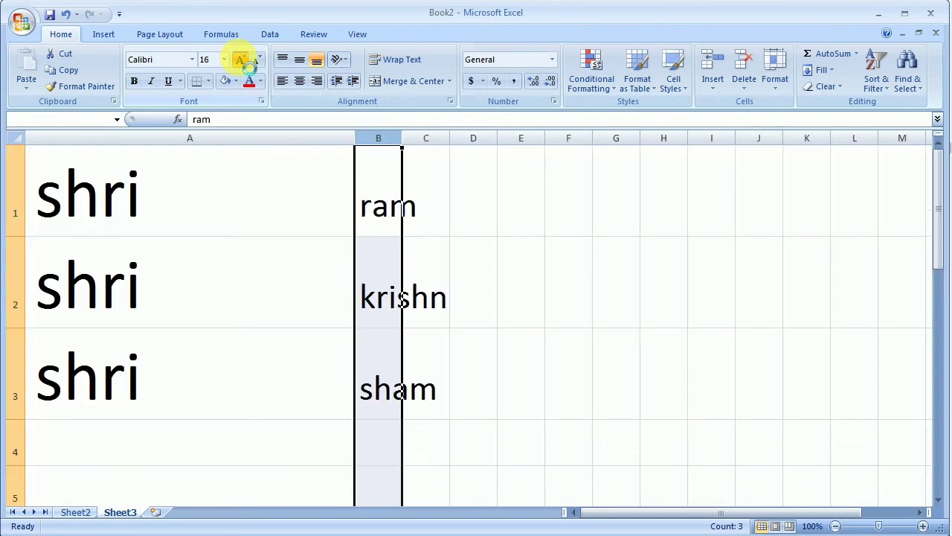
pyautogui.click(241, 61)
pyautogui.click(241, 61)
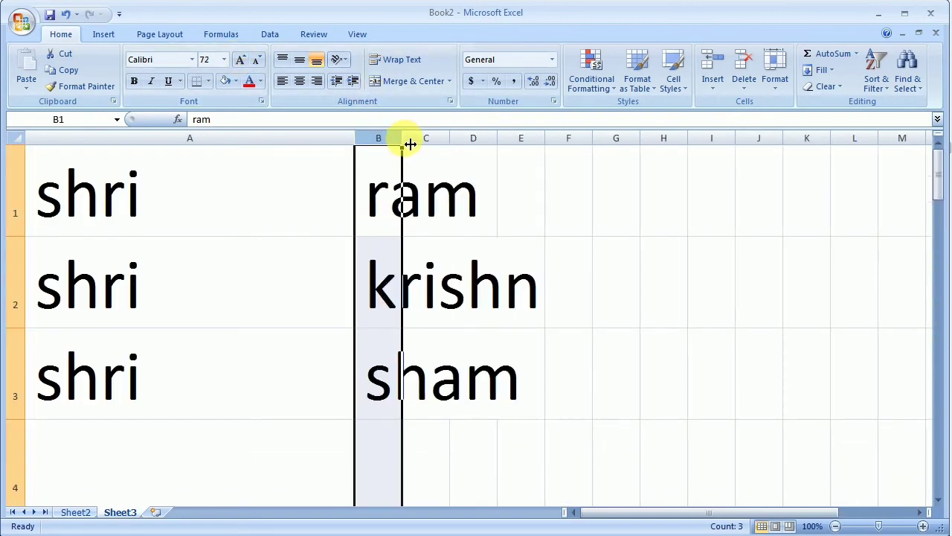
pyautogui.doubleClick(409, 149)
# - Check the split cells A1 through B3 holding shri, ram, krishn and sham
pyautogui.click(143, 206)
pyautogui.click(421, 207)
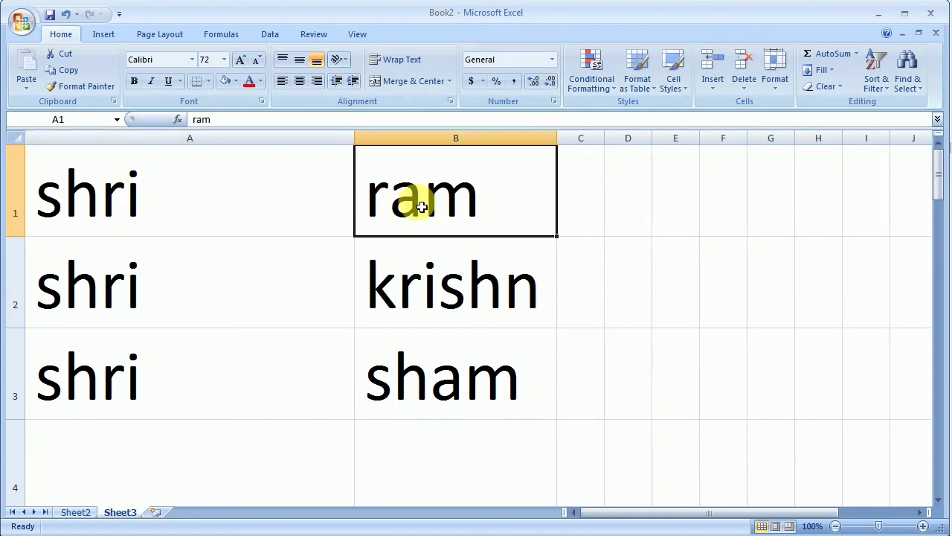
pyautogui.click(194, 193)
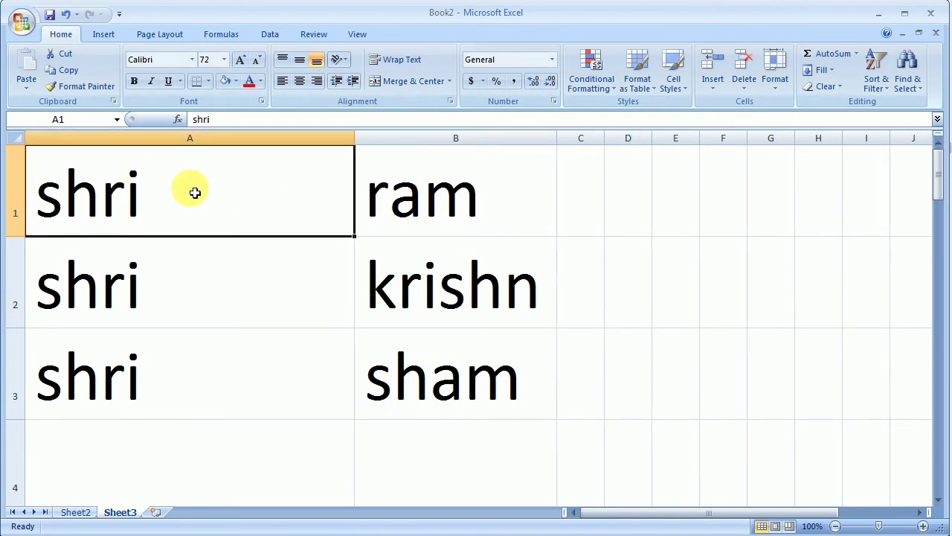
pyautogui.click(459, 283)
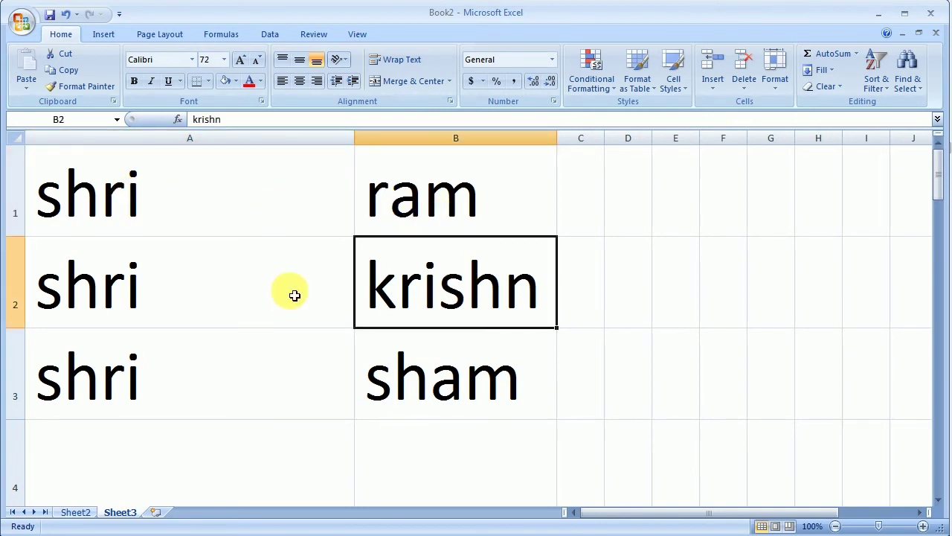
pyautogui.click(295, 295)
pyautogui.click(456, 287)
pyautogui.click(308, 374)
pyautogui.click(410, 376)
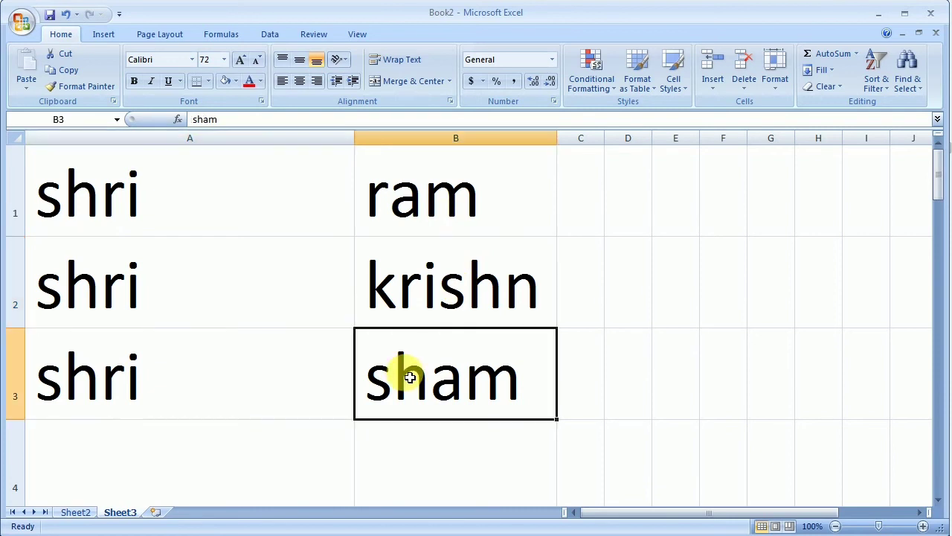
# - Undo the formatting and split until column A reads shri ram, shri krishn, shri sham
pyautogui.click(67, 15)
pyautogui.click(66, 15)
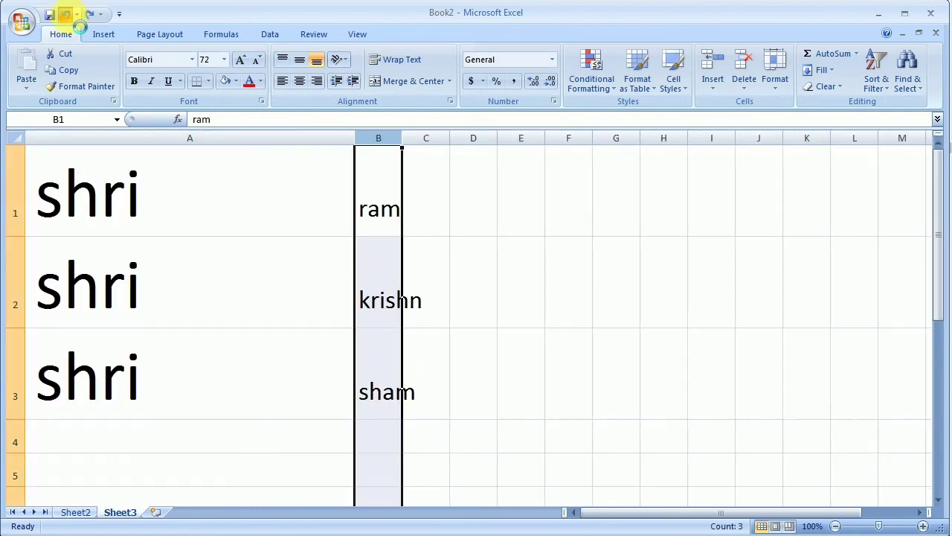
pyautogui.click(67, 16)
pyautogui.click(67, 16)
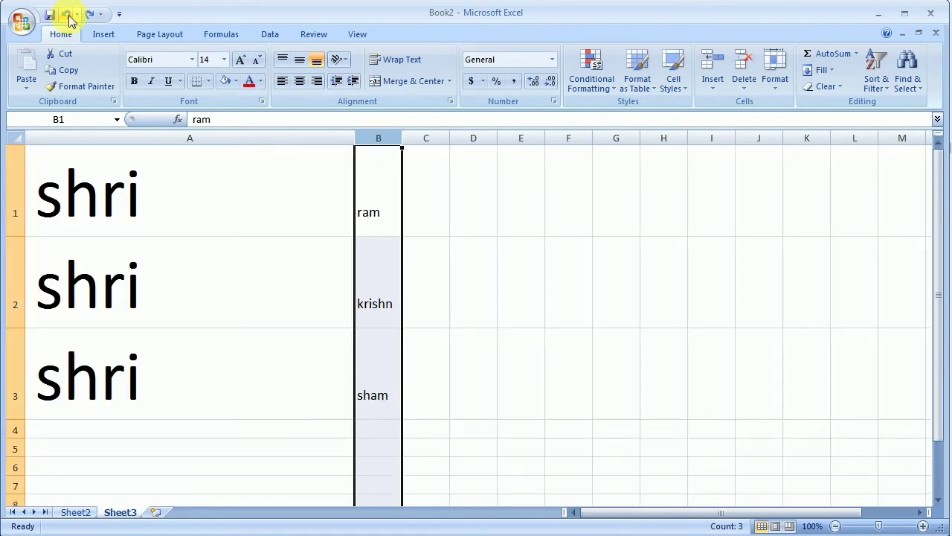
pyautogui.click(69, 18)
pyautogui.click(69, 18)
pyautogui.click(69, 18)
pyautogui.click(70, 19)
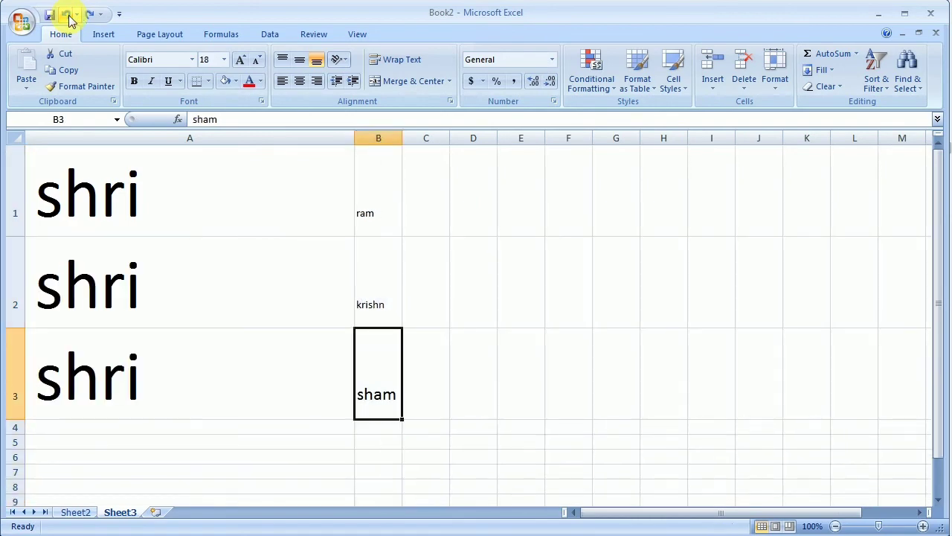
pyautogui.click(70, 19)
pyautogui.click(70, 17)
pyautogui.click(69, 18)
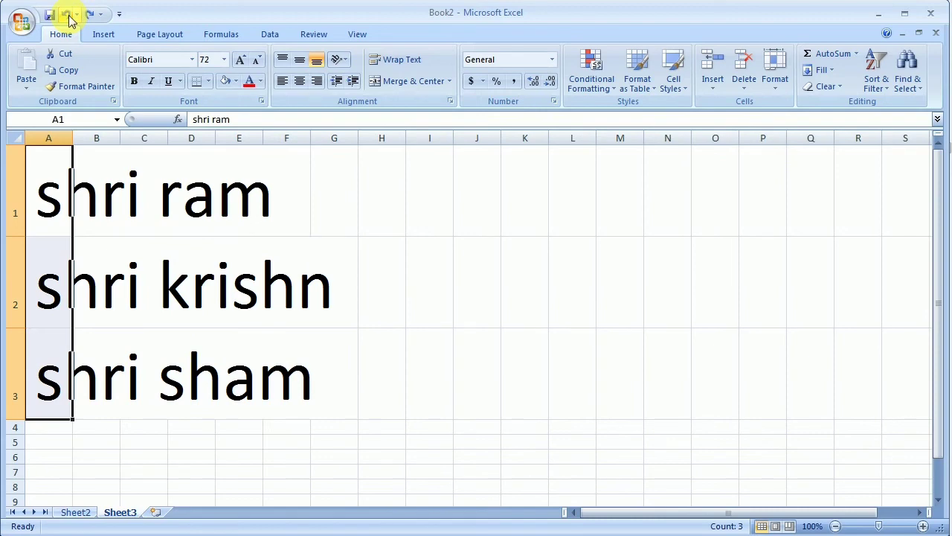
# - AutoFit column A to 'shri krishn' and drag column B much wider
pyautogui.doubleClick(73, 149)
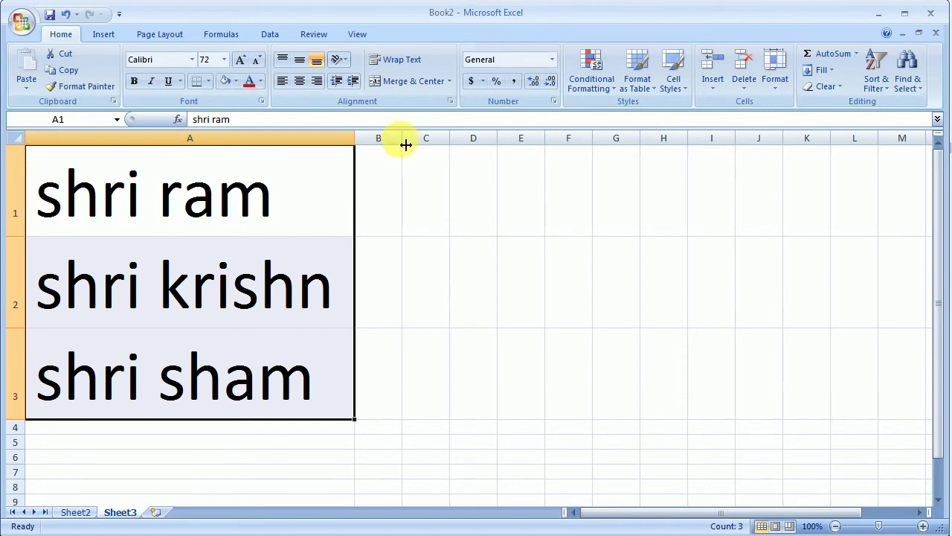
pyautogui.moveTo(408, 144); pyautogui.dragTo(456, 144)
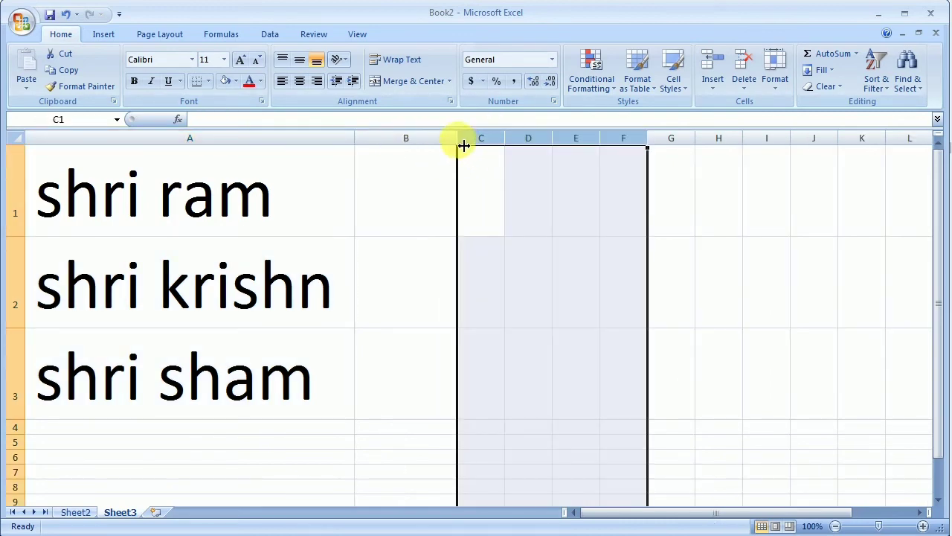
pyautogui.moveTo(457, 144); pyautogui.dragTo(479, 145)
pyautogui.moveTo(622, 144); pyautogui.dragTo(704, 144)
pyautogui.click(707, 142)
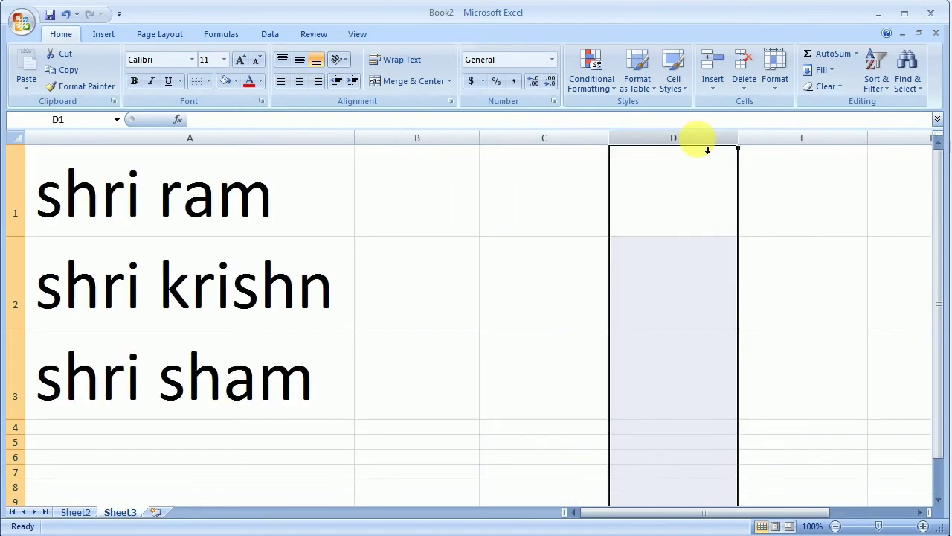
pyautogui.moveTo(487, 147); pyautogui.dragTo(662, 149)
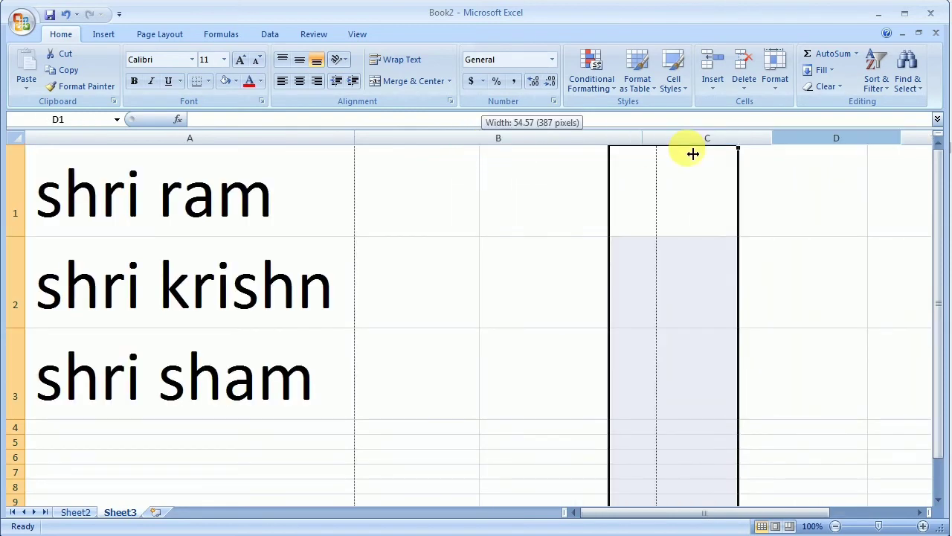
pyautogui.click(704, 151)
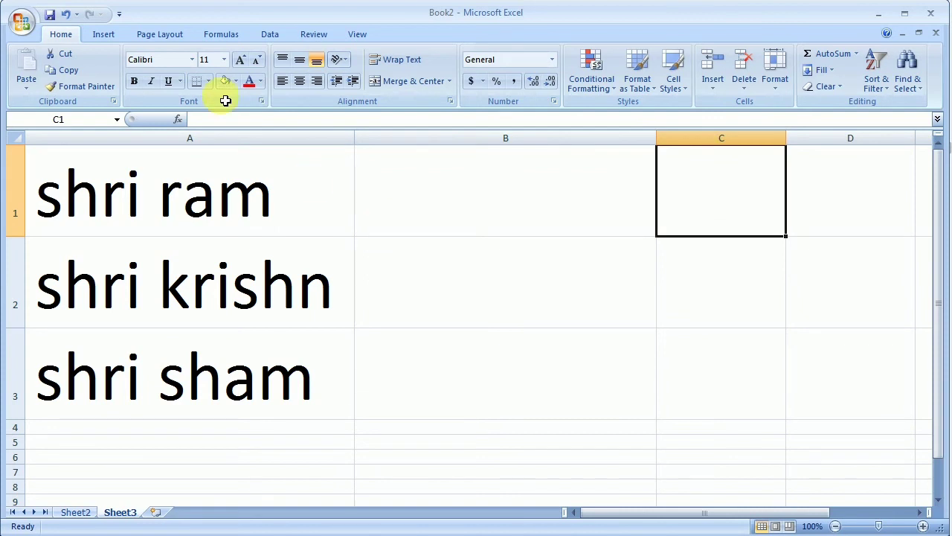
# - Enlarge B1:B3's font to 72, check cell A1 without changes, and select column A
pyautogui.moveTo(521, 202); pyautogui.dragTo(516, 376)
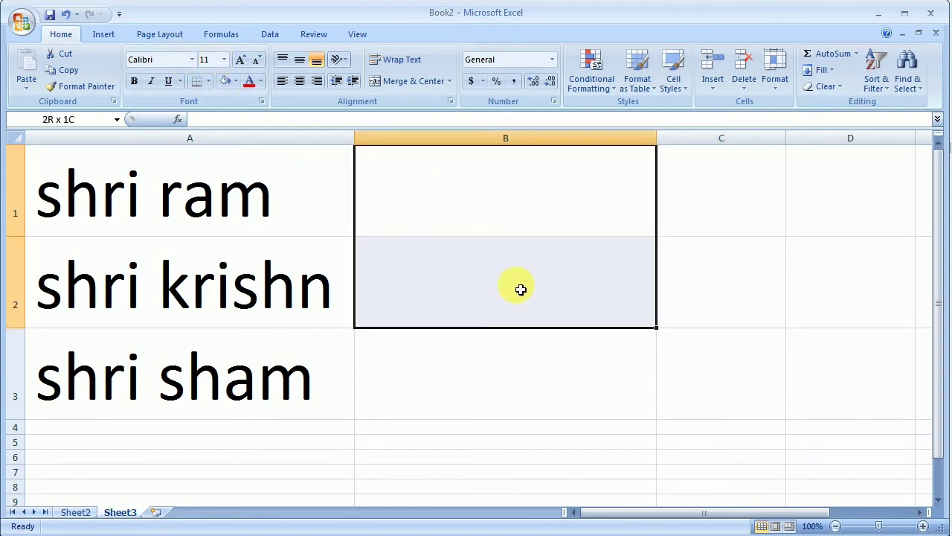
pyautogui.click(240, 62)
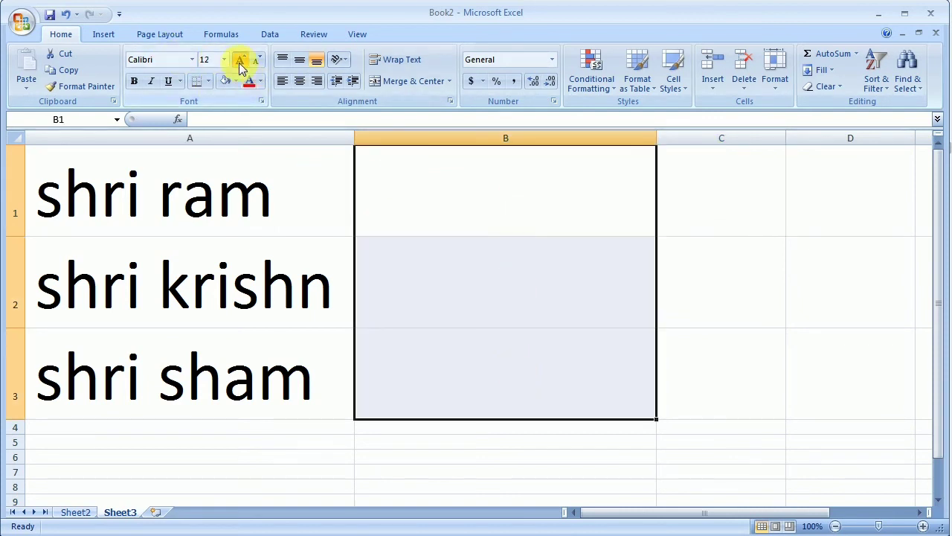
pyautogui.click(240, 62)
pyautogui.click(240, 63)
pyautogui.click(241, 63)
pyautogui.click(240, 62)
pyautogui.click(248, 174)
pyautogui.doubleClick(249, 197)
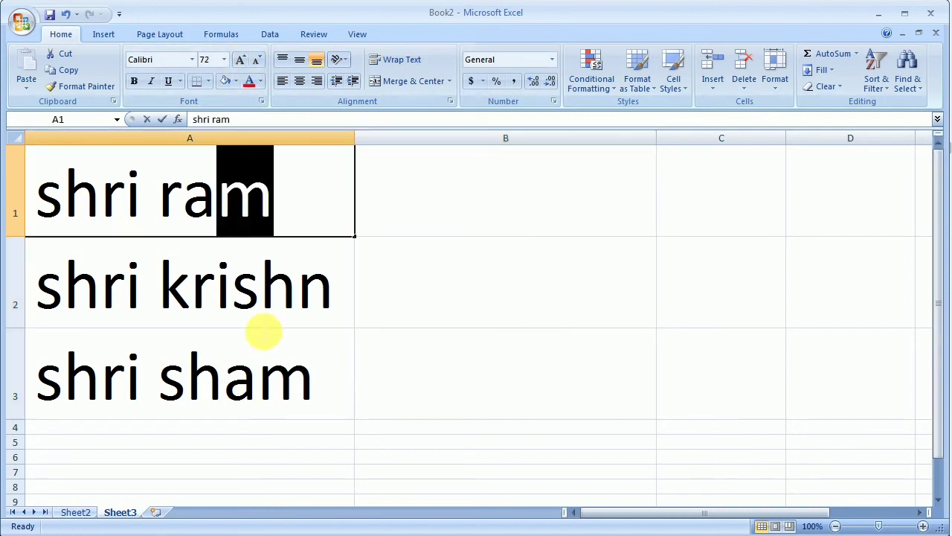
pyautogui.press('Escape')
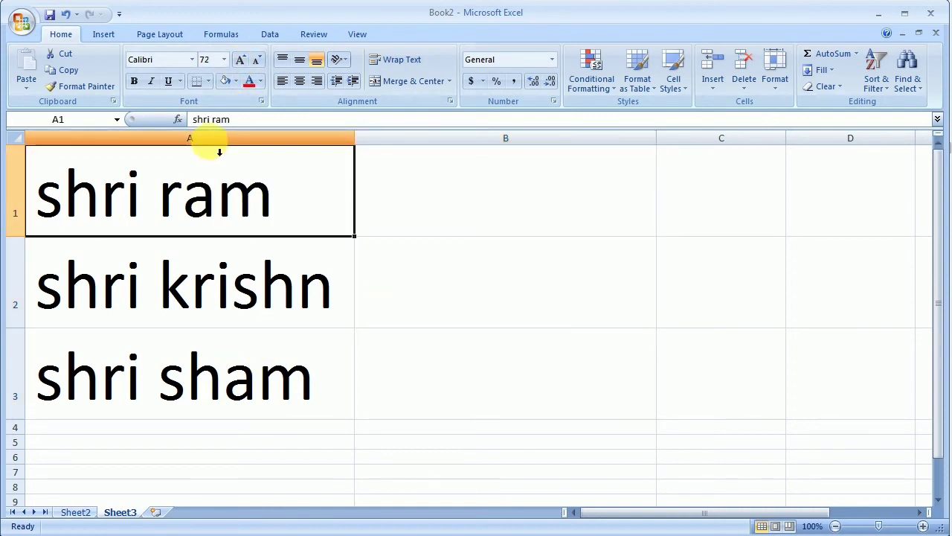
pyautogui.click(215, 140)
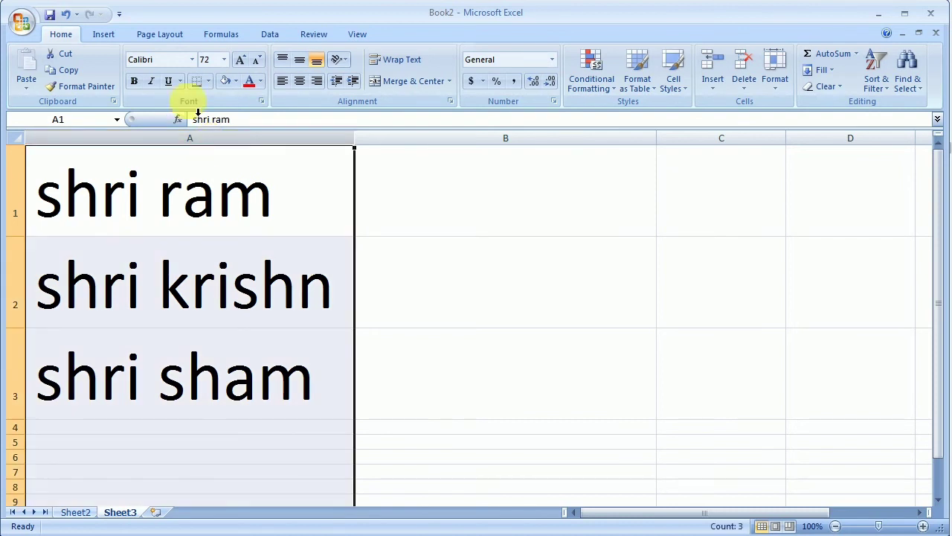
pyautogui.click(266, 35)
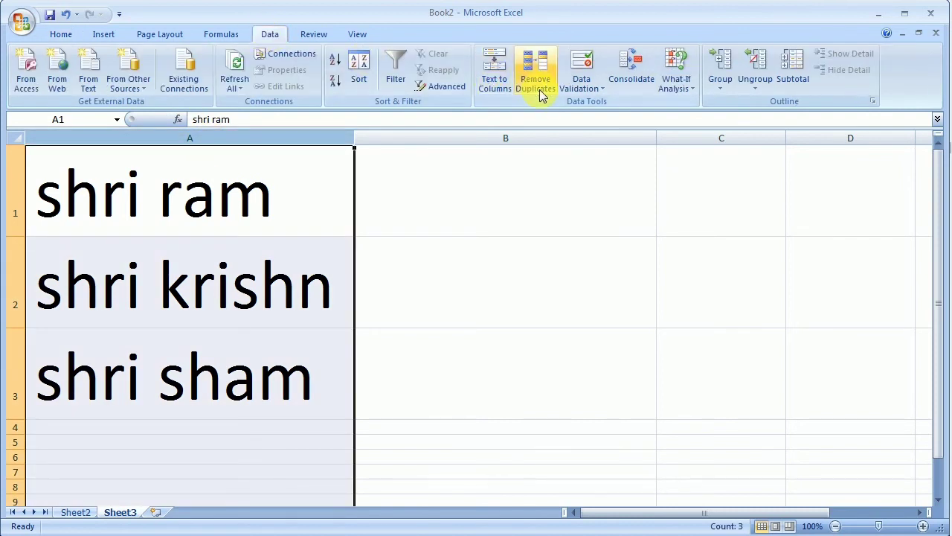
# - Run Text to Columns on column A as Delimited with space separators and complete the split
pyautogui.click(492, 84)
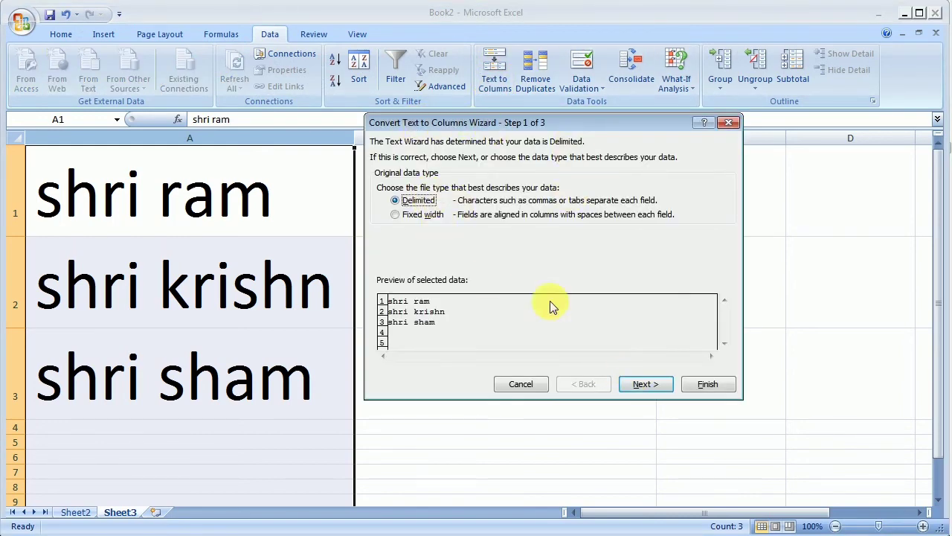
pyautogui.click(665, 388)
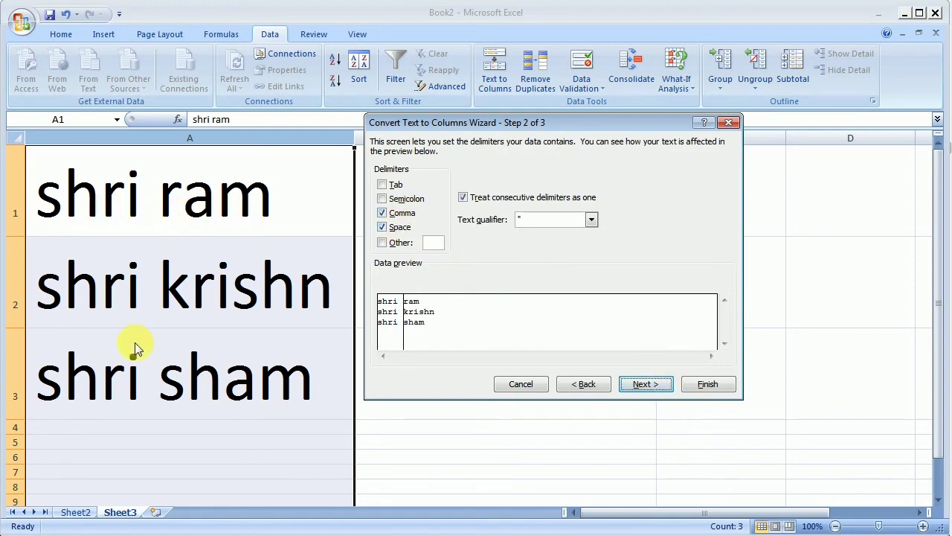
pyautogui.click(654, 391)
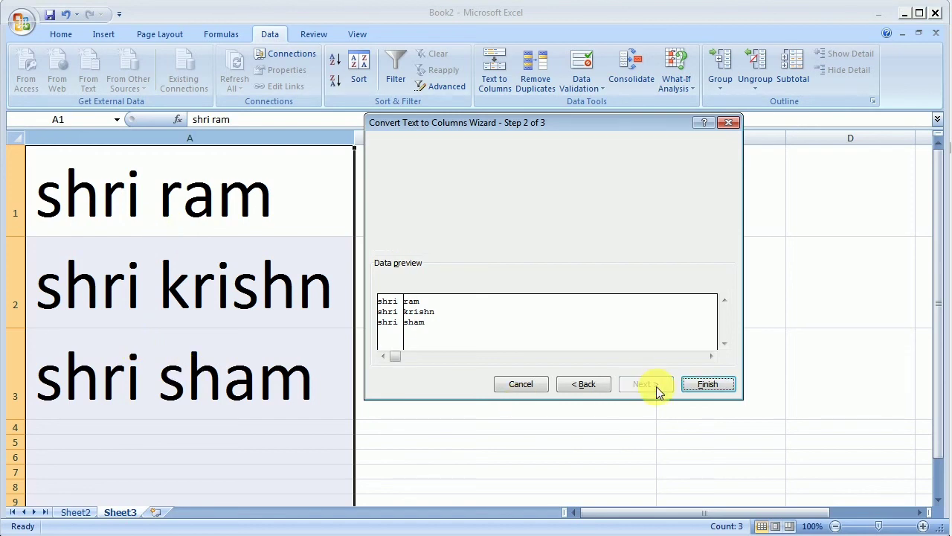
pyautogui.click(711, 388)
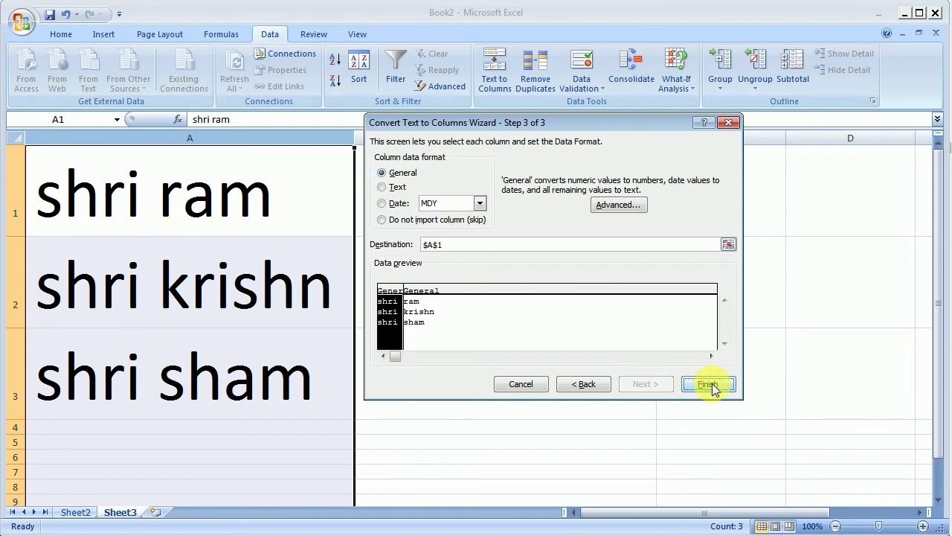